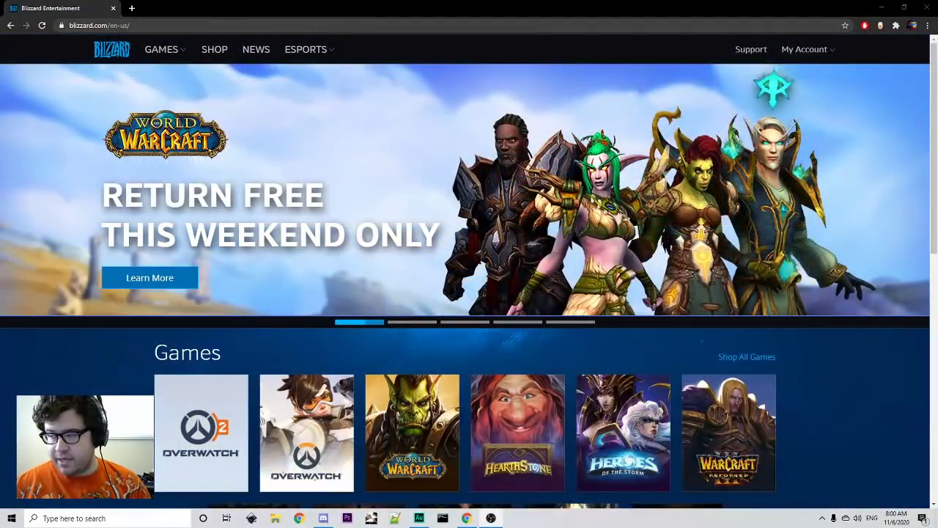
# - Bring up the blizzard.com home page with its Games lineup
pyautogui.click(168, 55)
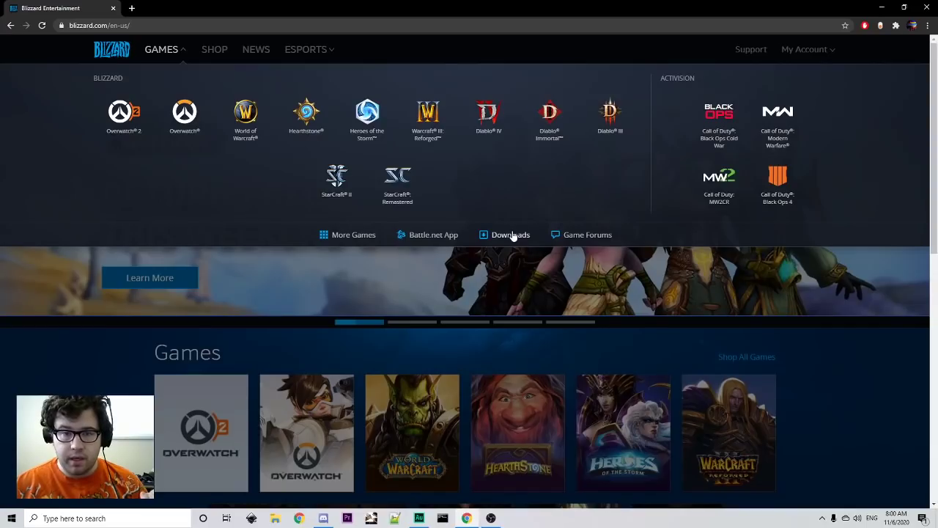
# - Download the classic Diablo II Windows downloader from the Downloads page, then show the desktop
pyautogui.click(511, 234)
pyautogui.scroll(-6, 293, 269)
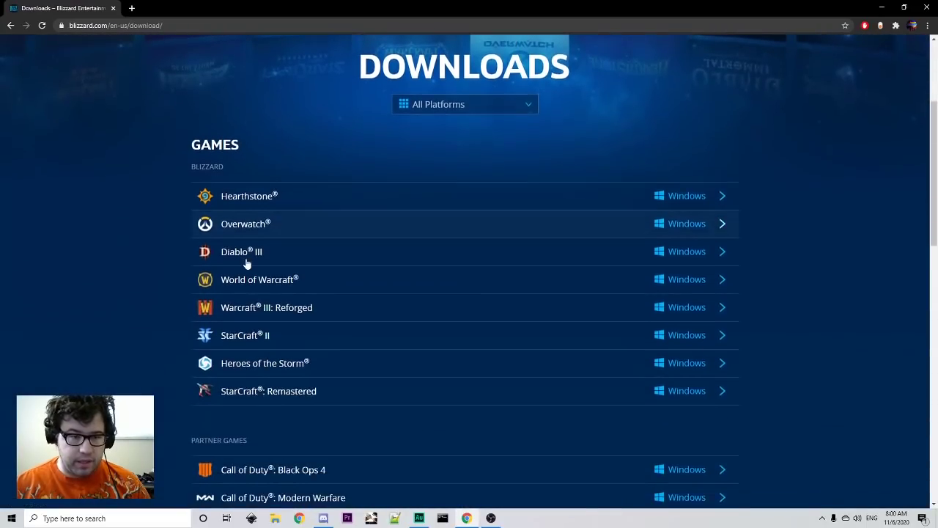
pyautogui.scroll(-5, 289, 270)
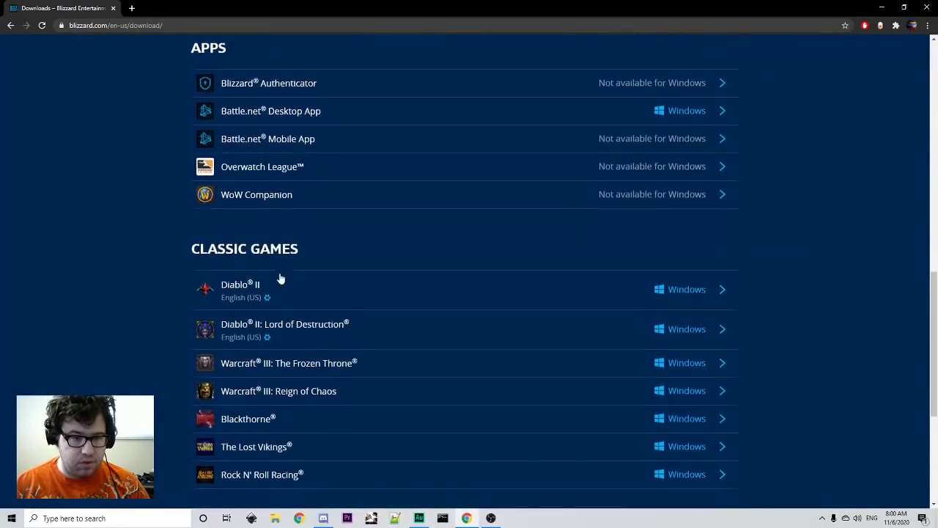
pyautogui.click(303, 266)
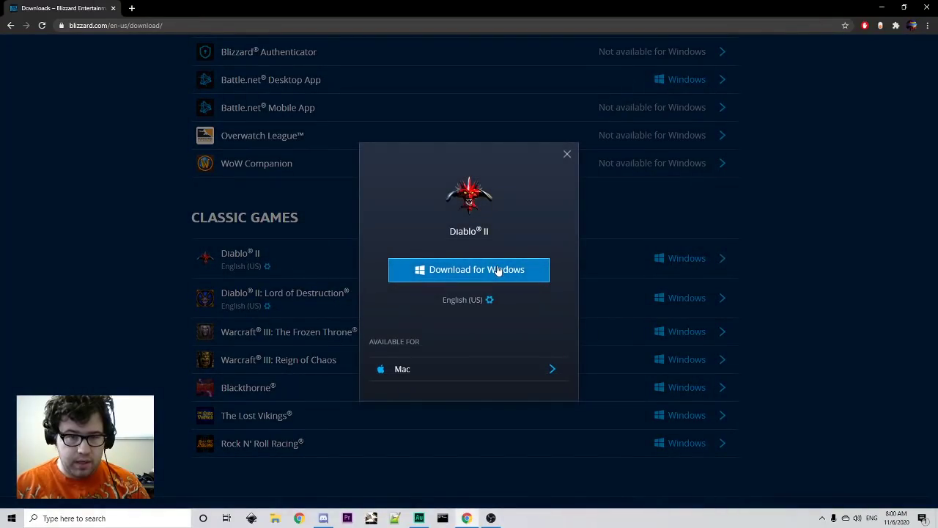
pyautogui.click(2, 272)
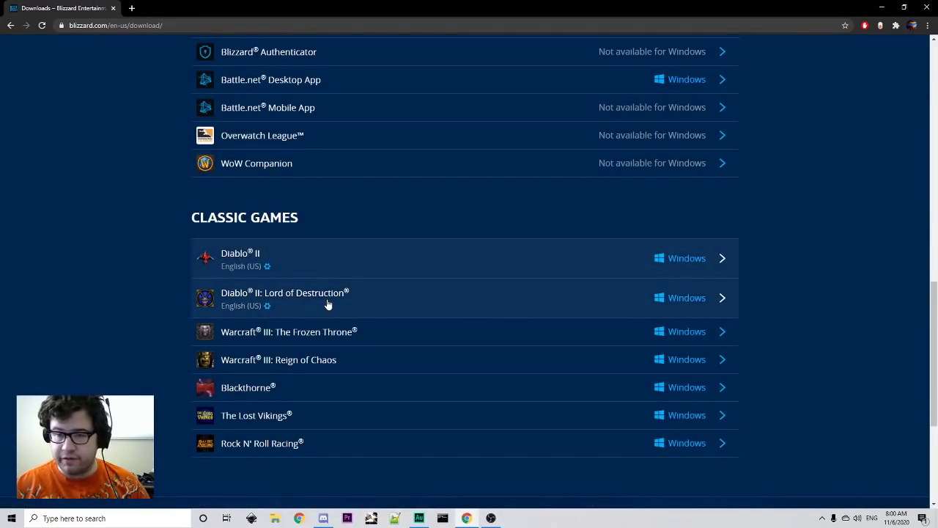
pyautogui.press('super+d')
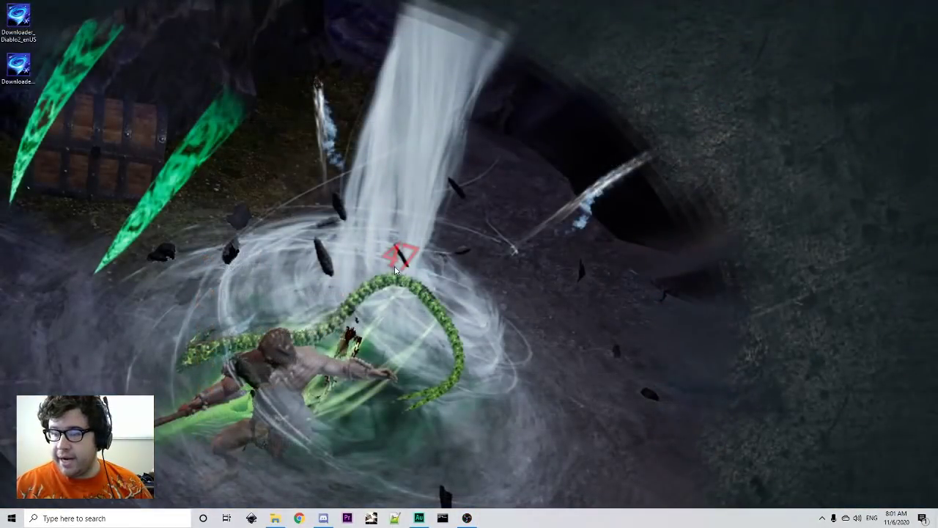
# - Launch the Diablo II downloader, choosing More info > Run anyway at the SmartScreen warning
pyautogui.doubleClick(18, 16)
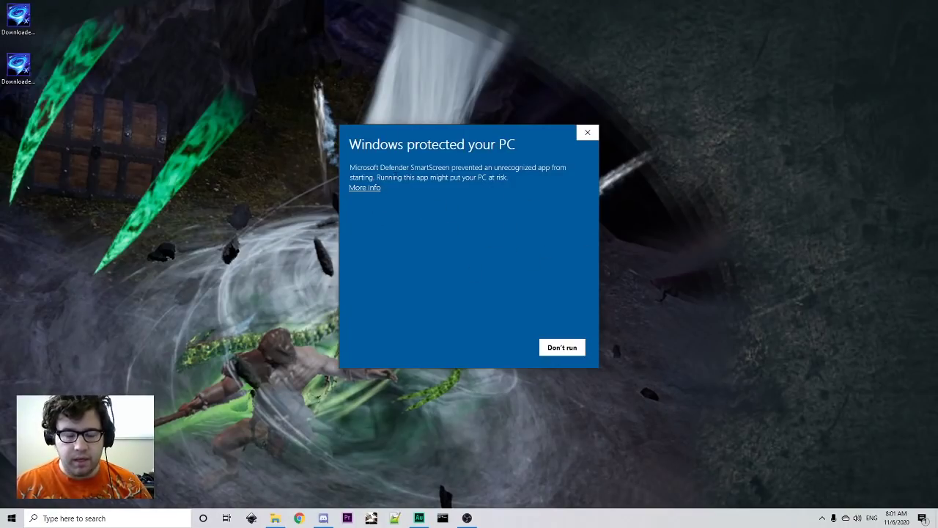
pyautogui.click(373, 188)
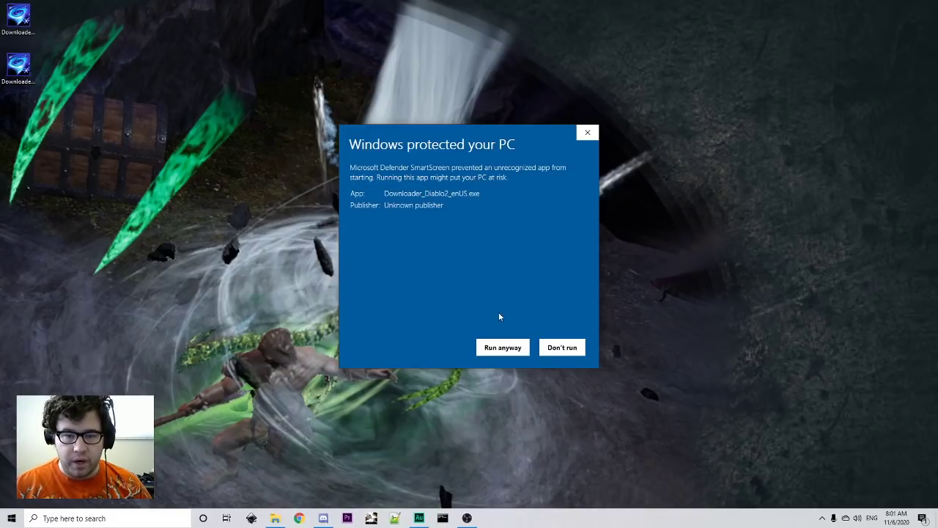
pyautogui.click(498, 347)
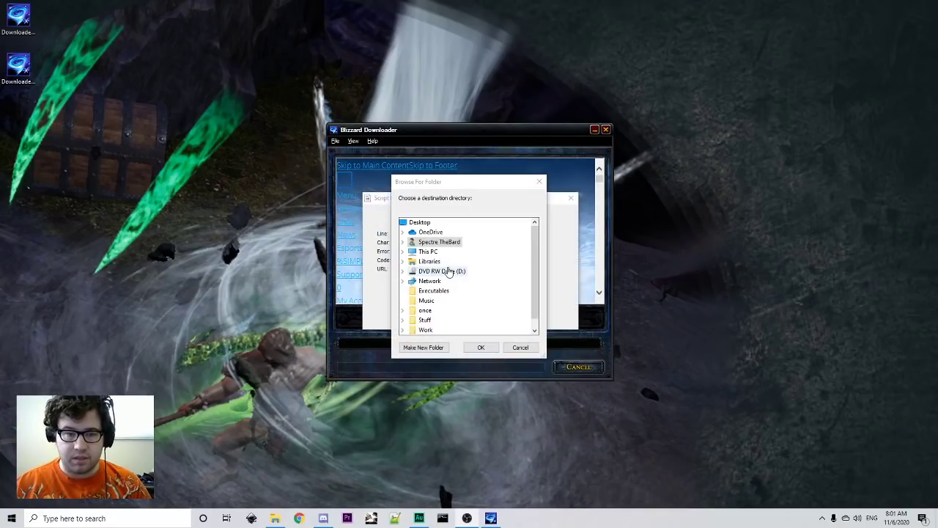
# - Dismiss the downloader's series of script error messages
pyautogui.click(565, 214)
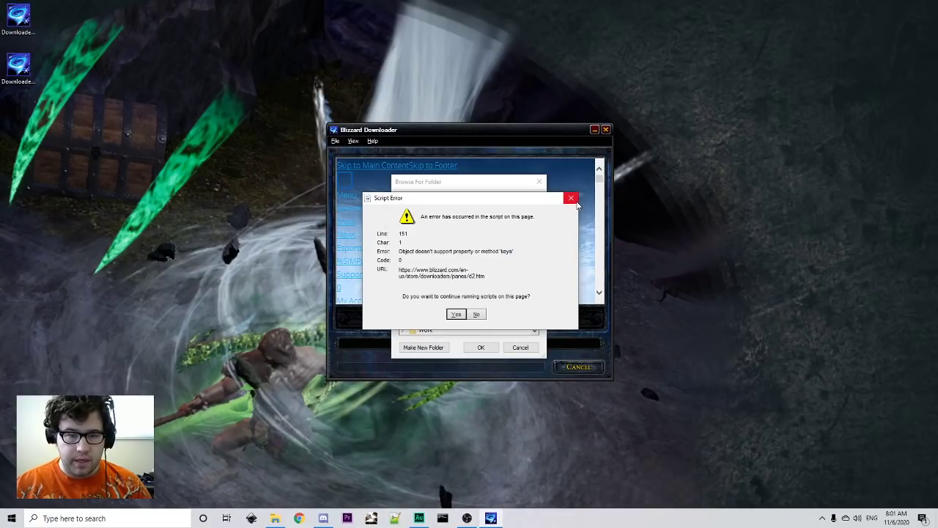
pyautogui.click(571, 199)
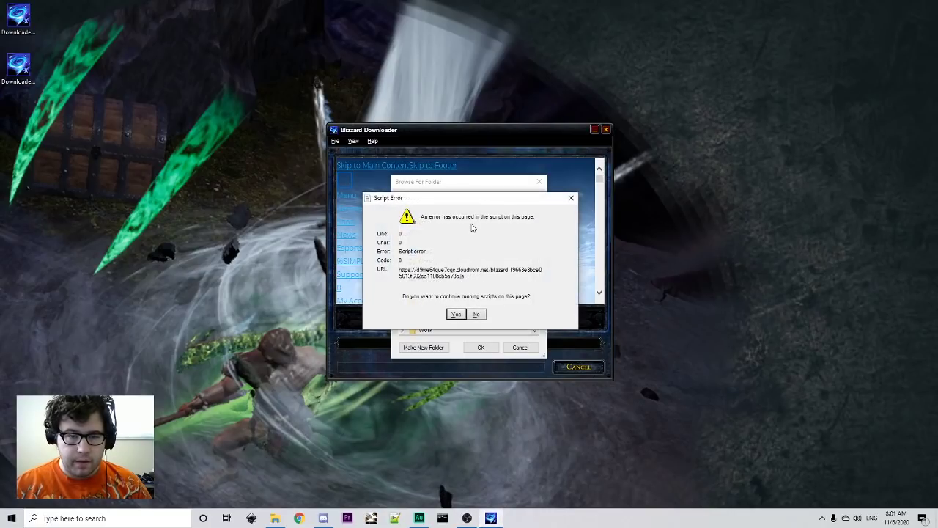
pyautogui.click(453, 315)
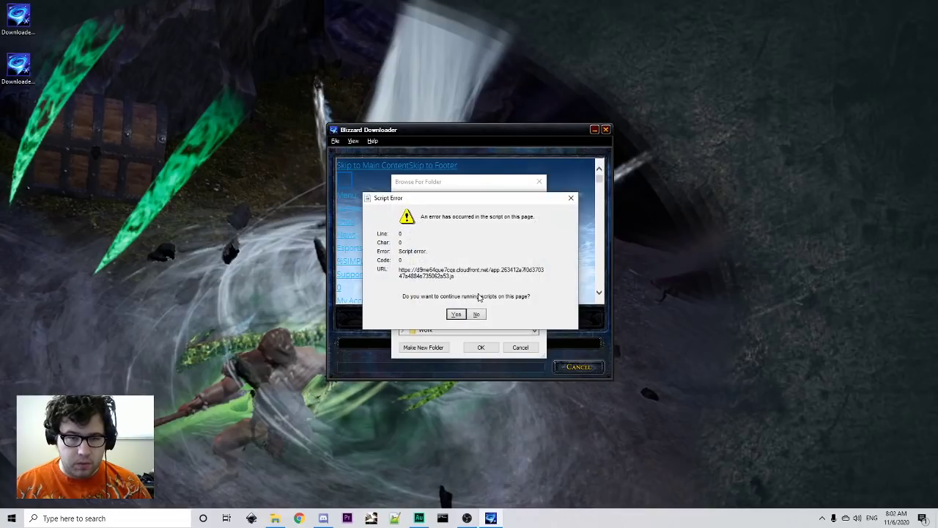
pyautogui.click(475, 315)
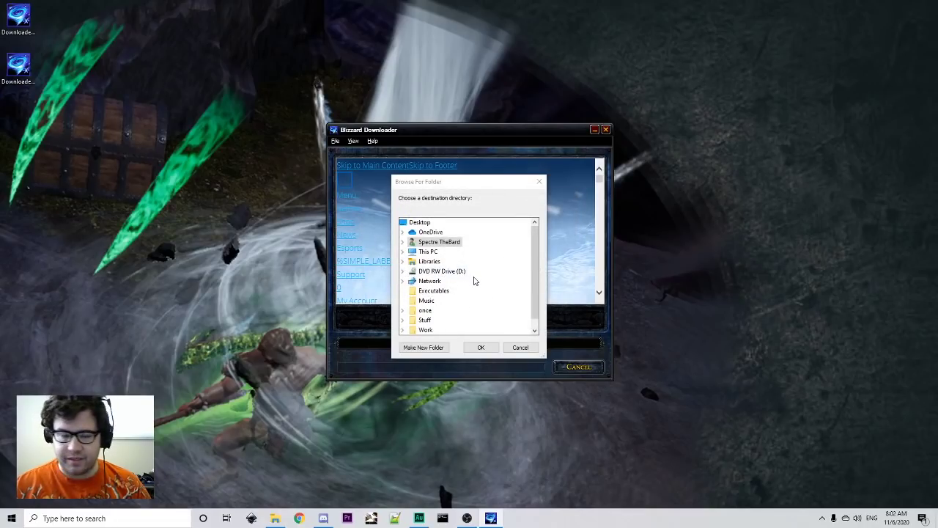
# - Create a new desktop folder named D2 and select it as the download destination
pyautogui.scroll(-1, 451, 277)
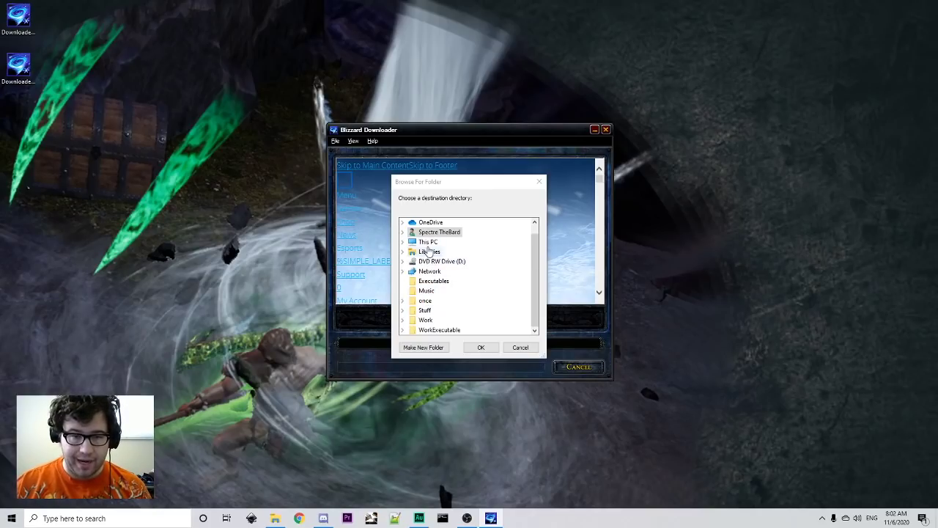
pyautogui.doubleClick(431, 244)
pyautogui.doubleClick(438, 262)
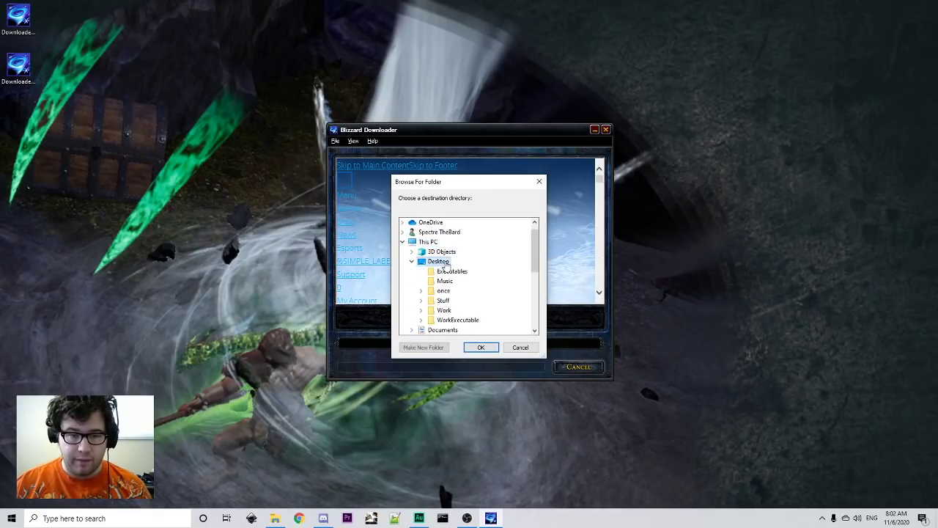
pyautogui.rightClick(154, 209)
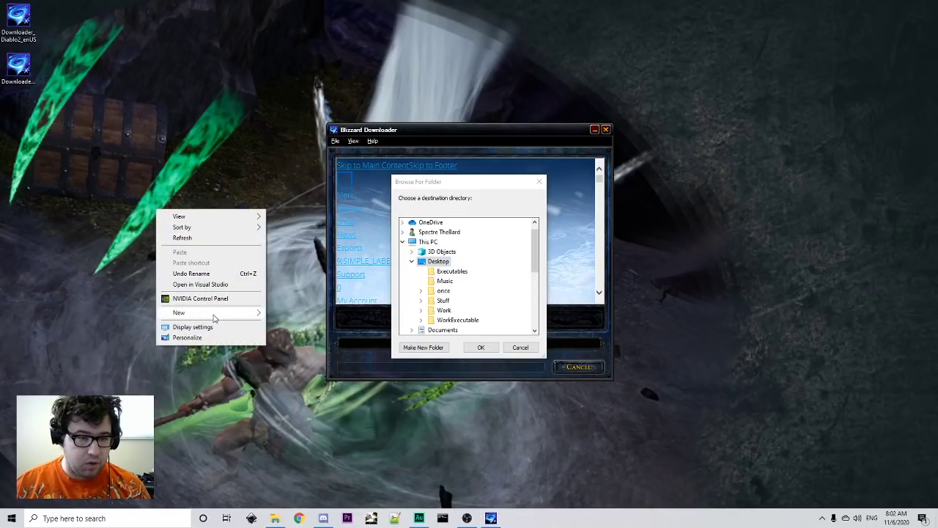
pyautogui.moveTo(217, 313)
pyautogui.click(315, 311)
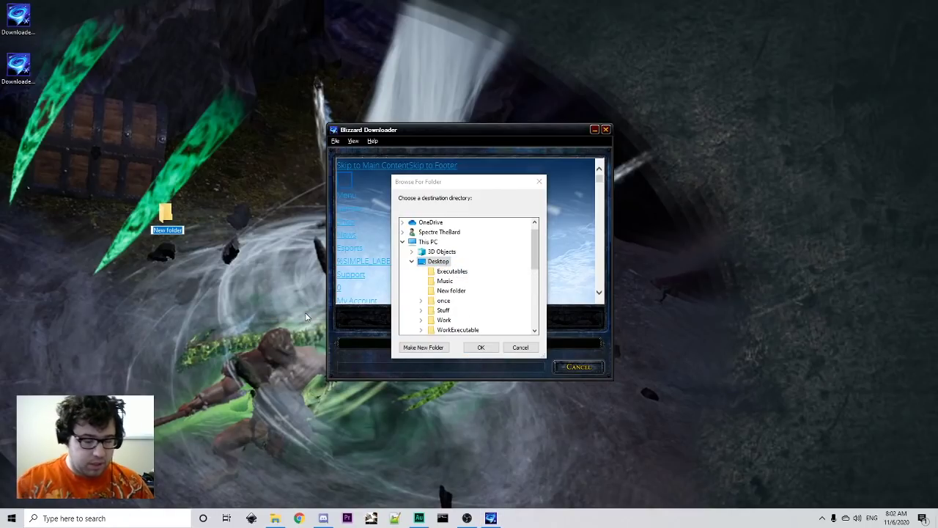
pyautogui.write('D2')
pyautogui.press('Return')
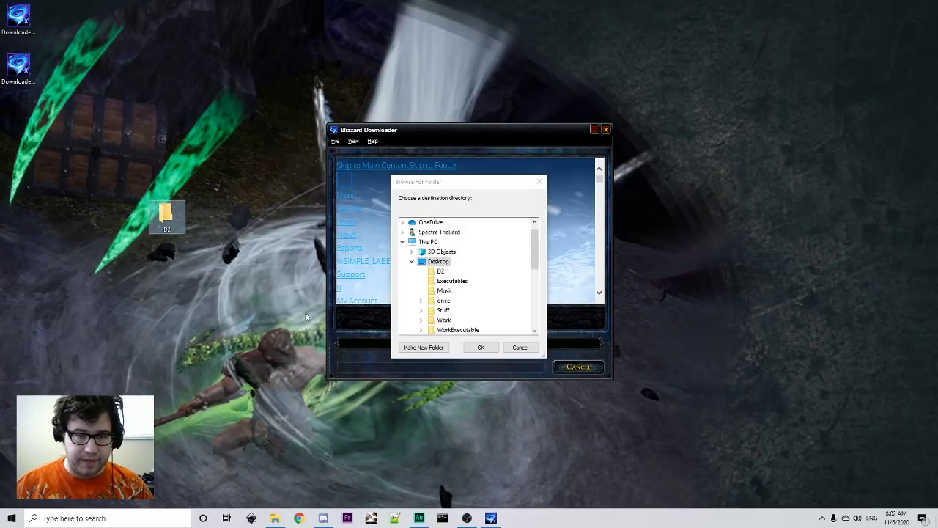
pyautogui.click(440, 271)
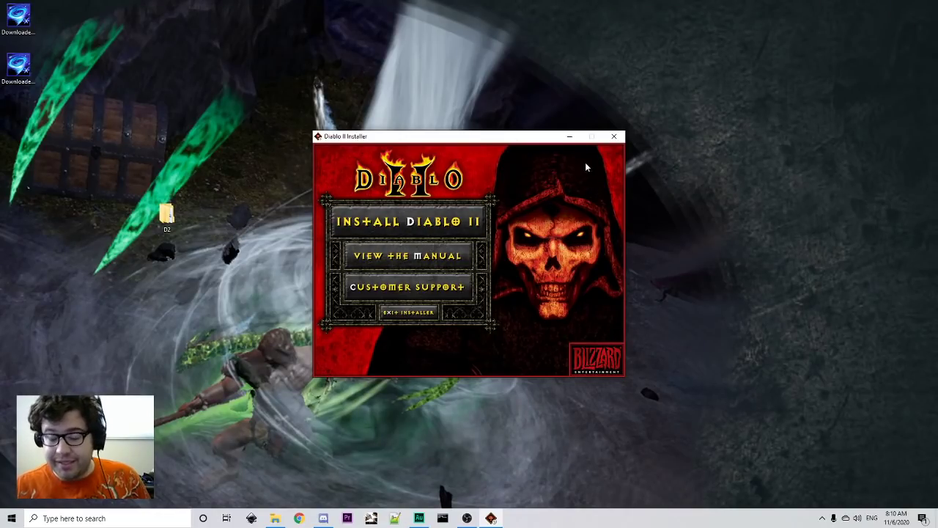
# - Start the Diablo II install and accept the EULA after scrolling to its end
pyautogui.click(440, 221)
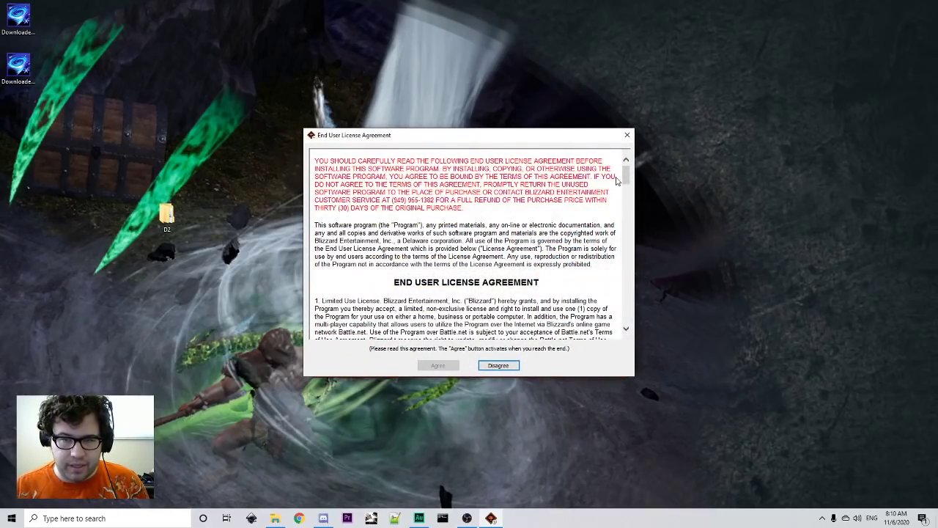
pyautogui.moveTo(626, 174); pyautogui.dragTo(626, 314)
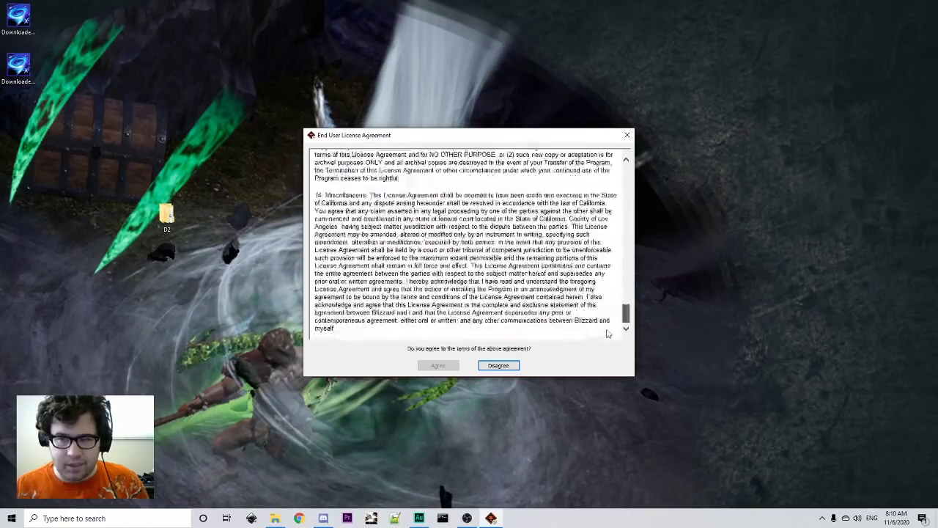
pyautogui.click(438, 365)
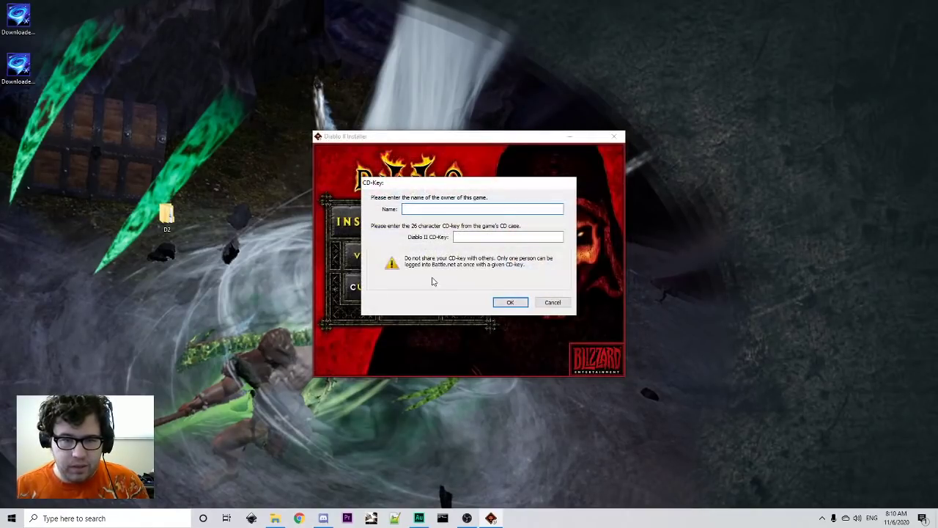
# - Enter the owner's name and the CD key, then submit them
pyautogui.click(523, 236)
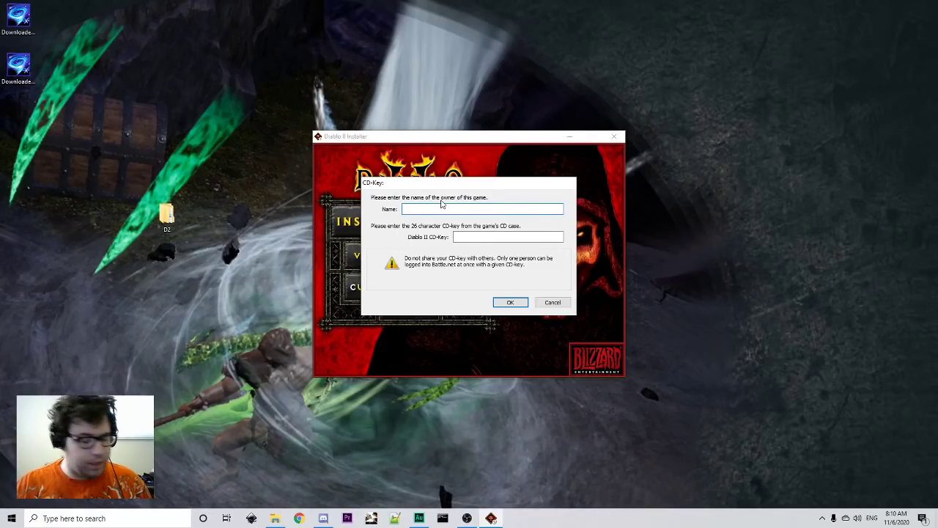
pyautogui.write('ChuckleNuts')
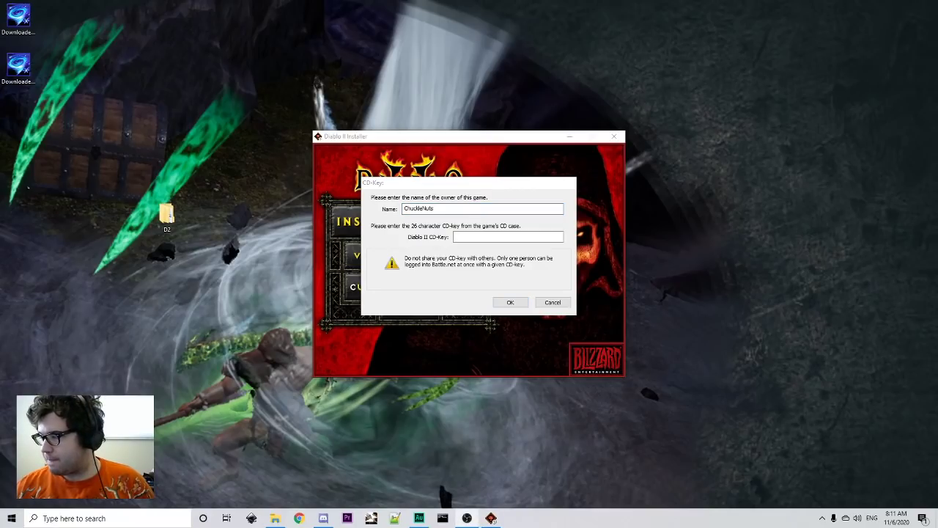
pyautogui.click(510, 302)
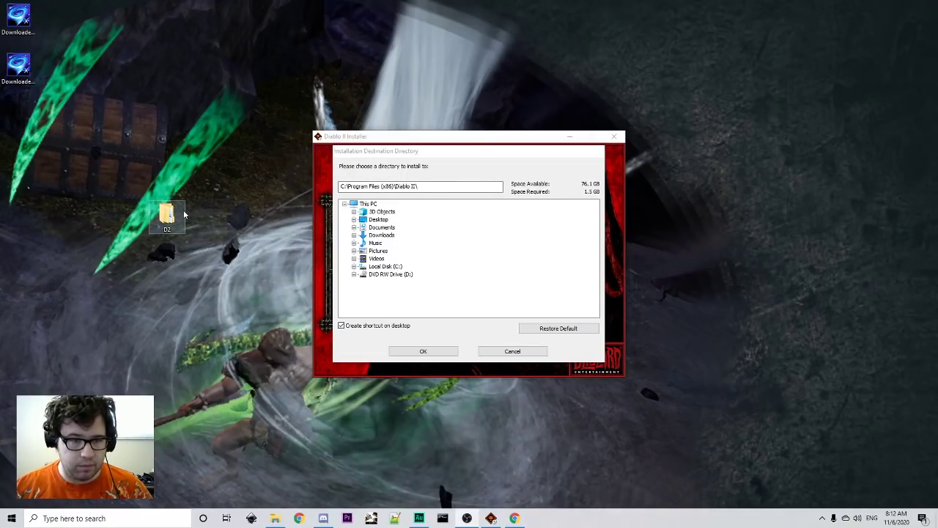
# - Install Diablo II into the desktop D2 folder, accepting the overwrite warning
pyautogui.click(354, 220)
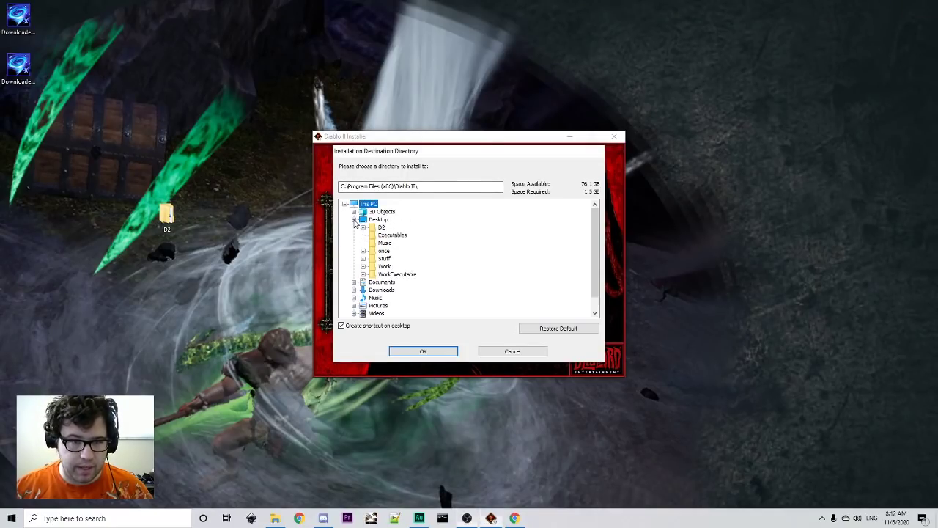
pyautogui.click(382, 228)
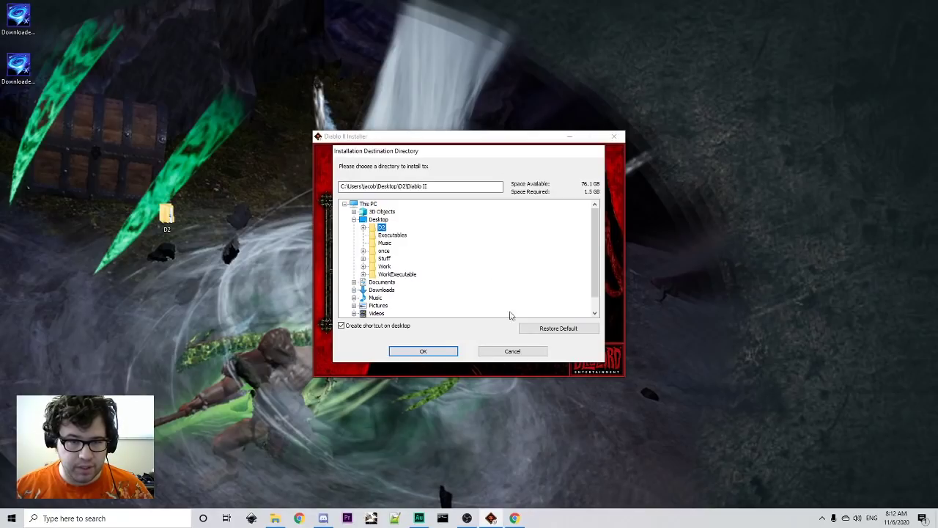
pyautogui.click(445, 352)
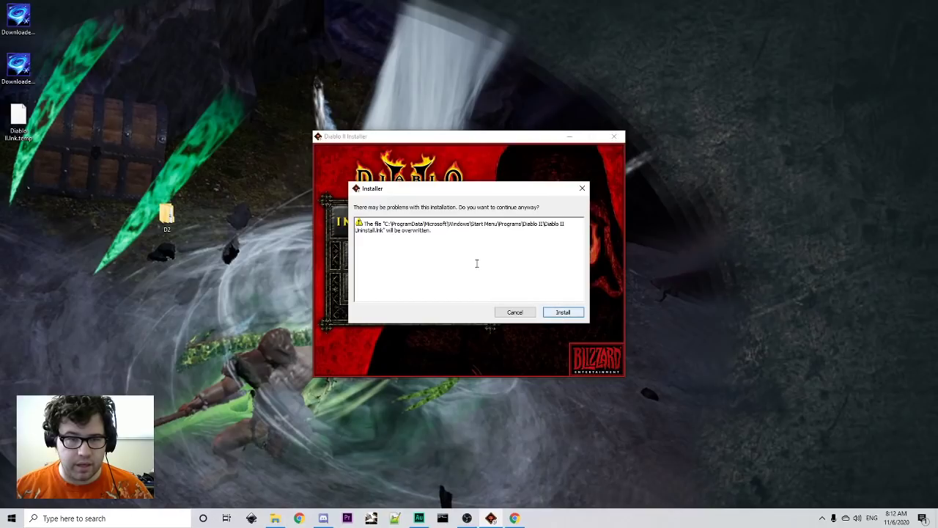
pyautogui.click(559, 313)
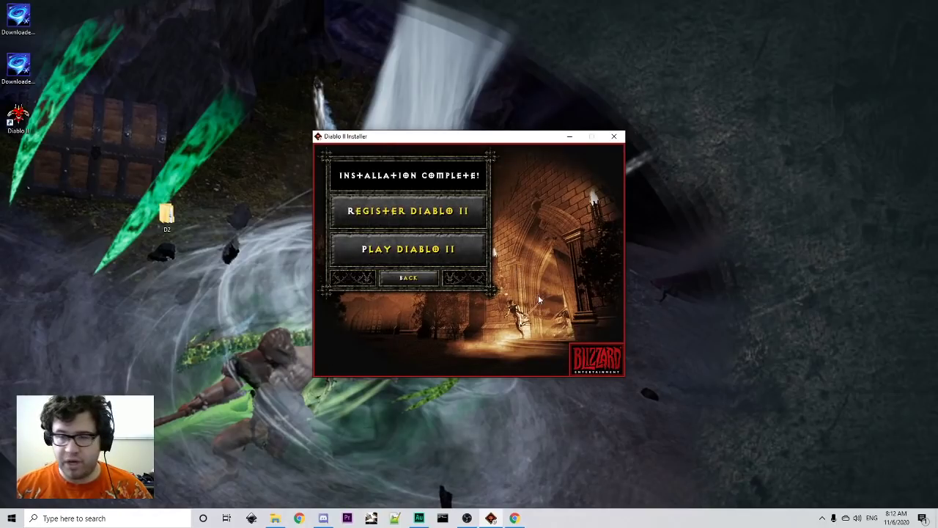
# - Close the finished Diablo II Installer window
pyautogui.click(618, 137)
pyautogui.click(21, 68)
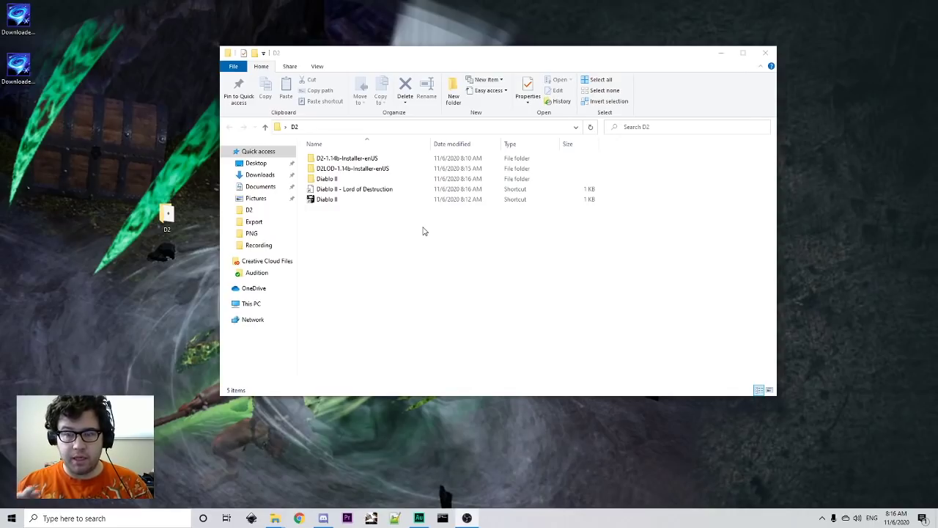
# - Set the Diablo II shortcut to Windows XP (Service Pack 2) compatibility mode and apply it
pyautogui.rightClick(373, 199)
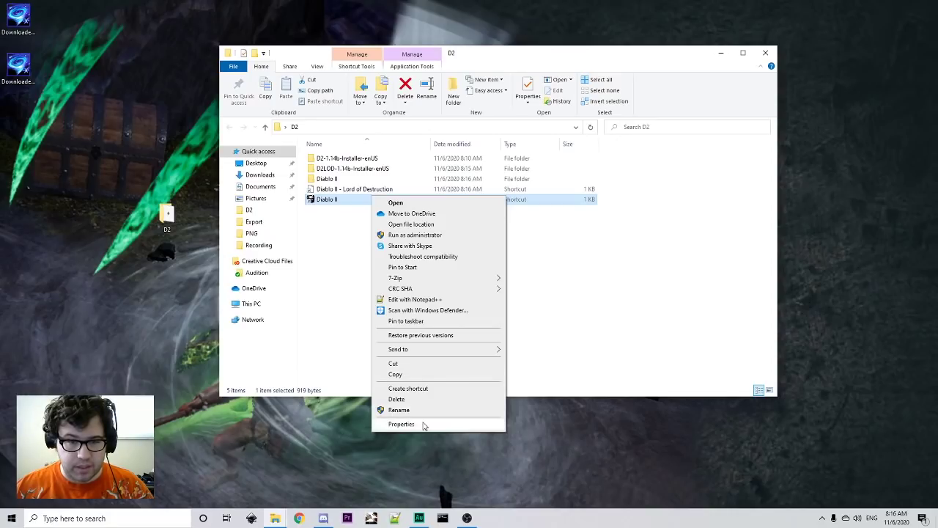
pyautogui.click(401, 423)
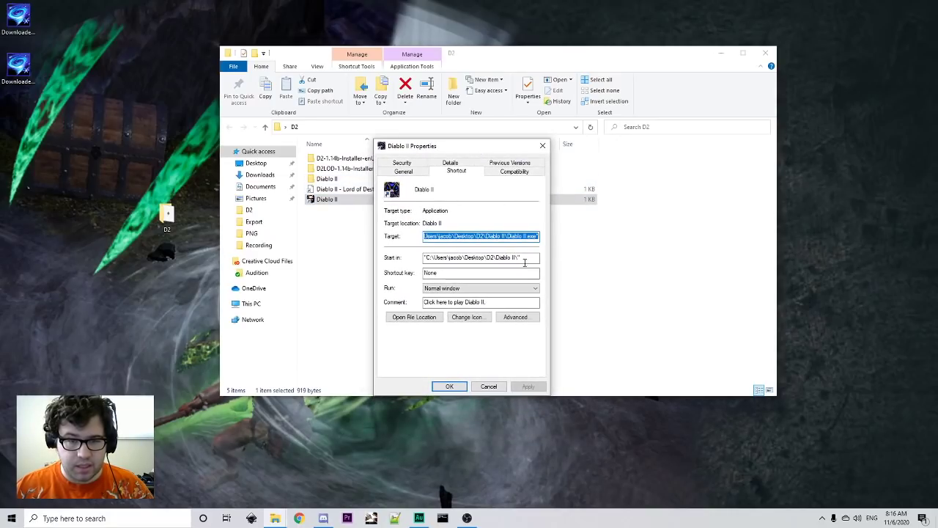
pyautogui.click(514, 171)
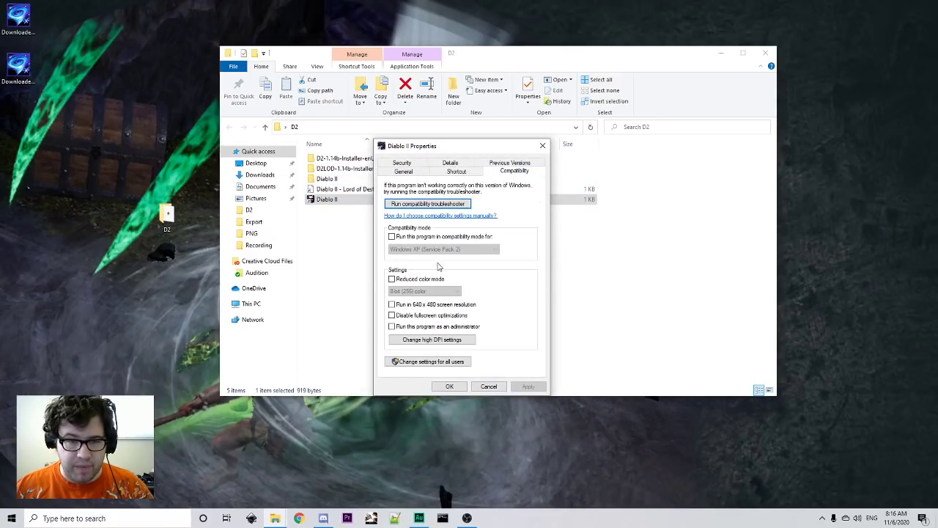
pyautogui.click(425, 236)
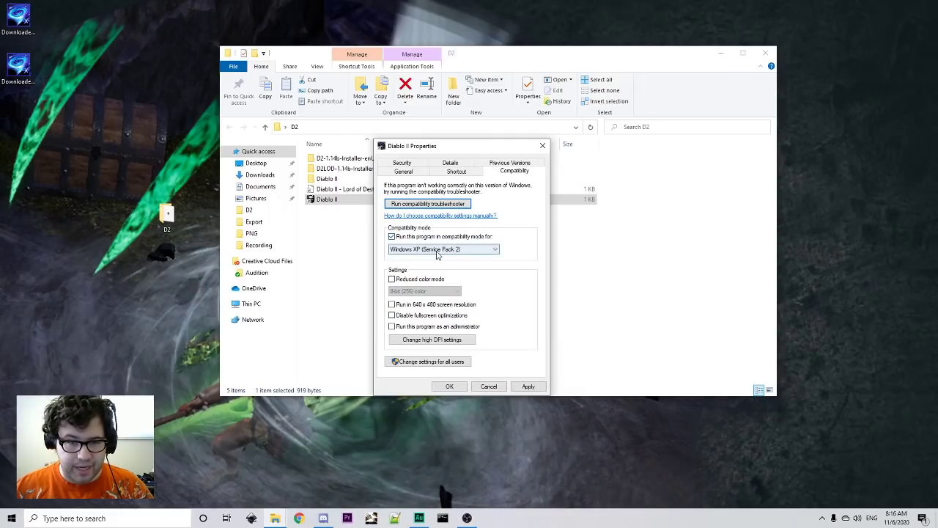
pyautogui.click(438, 249)
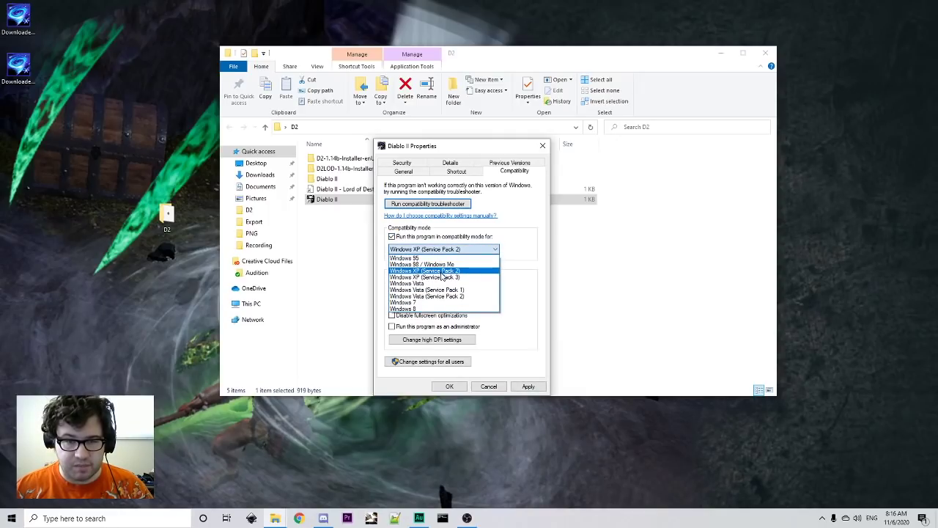
pyautogui.click(449, 271)
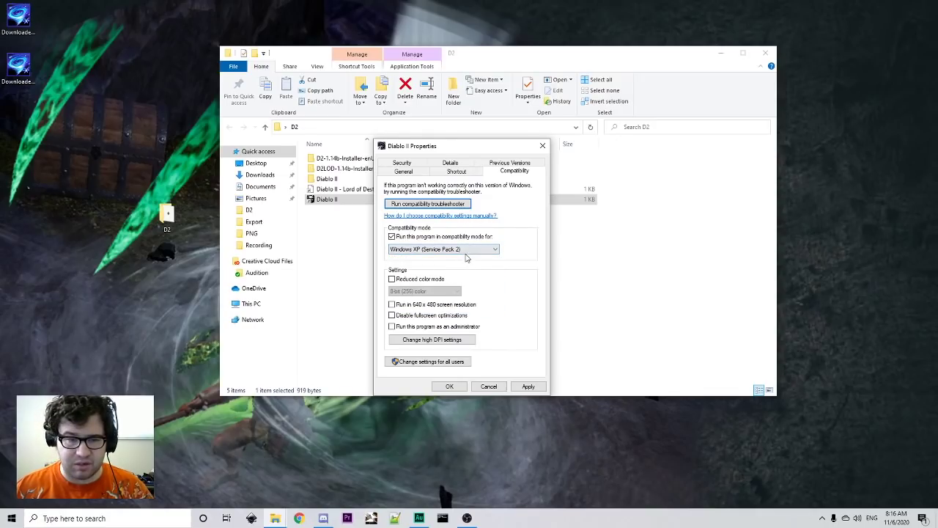
pyautogui.click(528, 386)
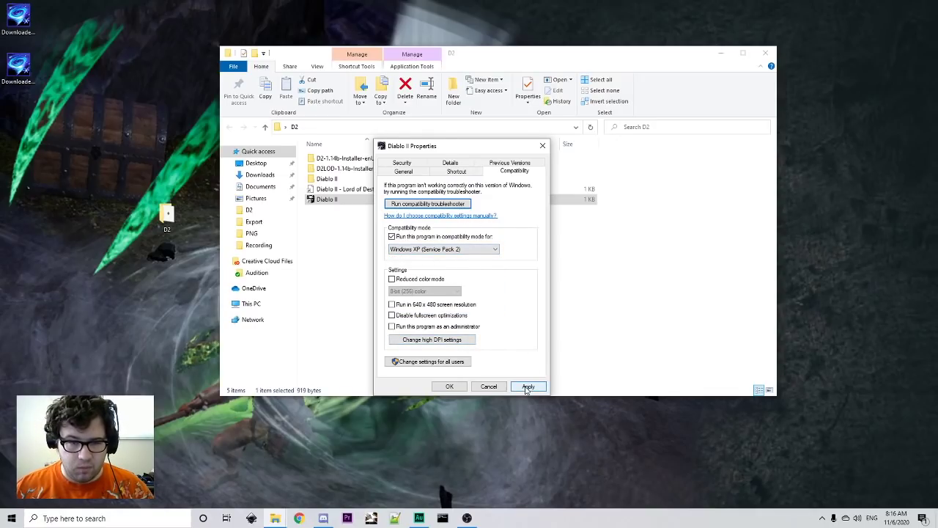
pyautogui.click(457, 387)
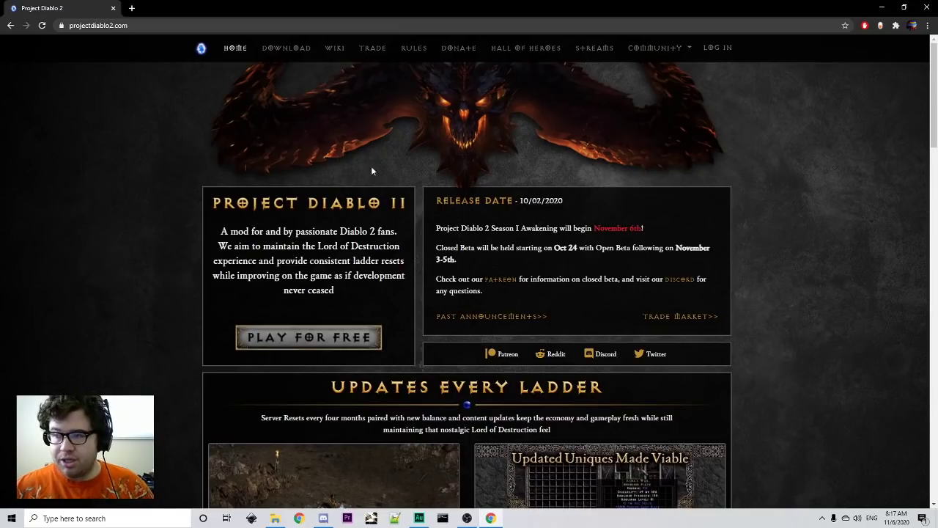
# - Go from Log In to the 'Register as a new user' page and select the website username field
pyautogui.click(711, 47)
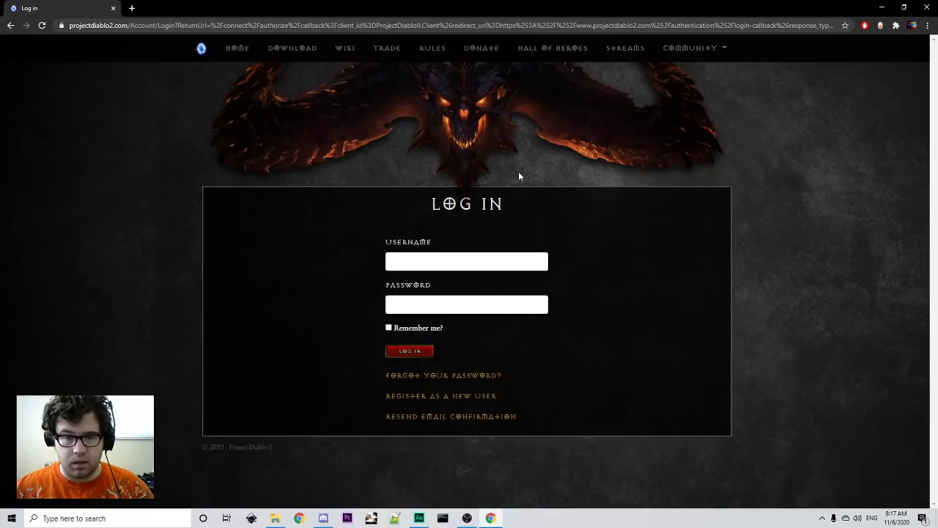
pyautogui.click(456, 400)
pyautogui.scroll(-2, 144, 267)
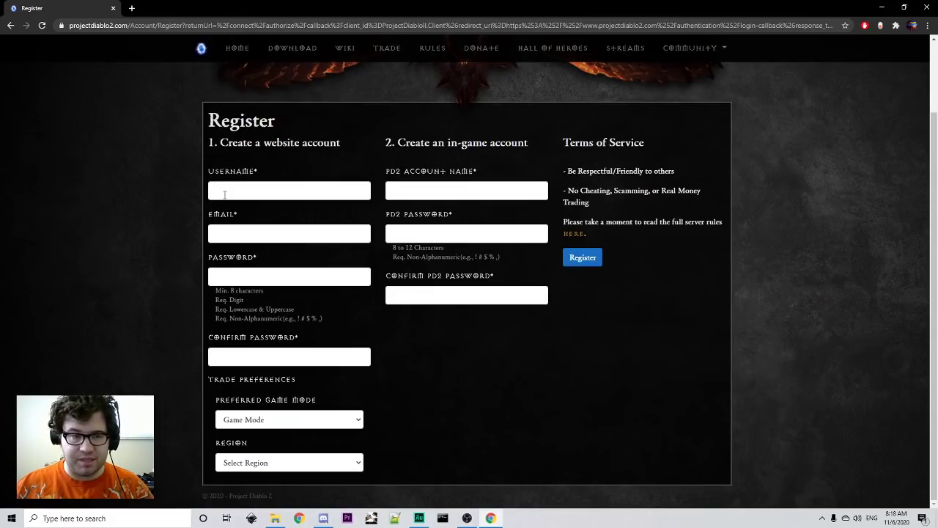
pyautogui.click(225, 192)
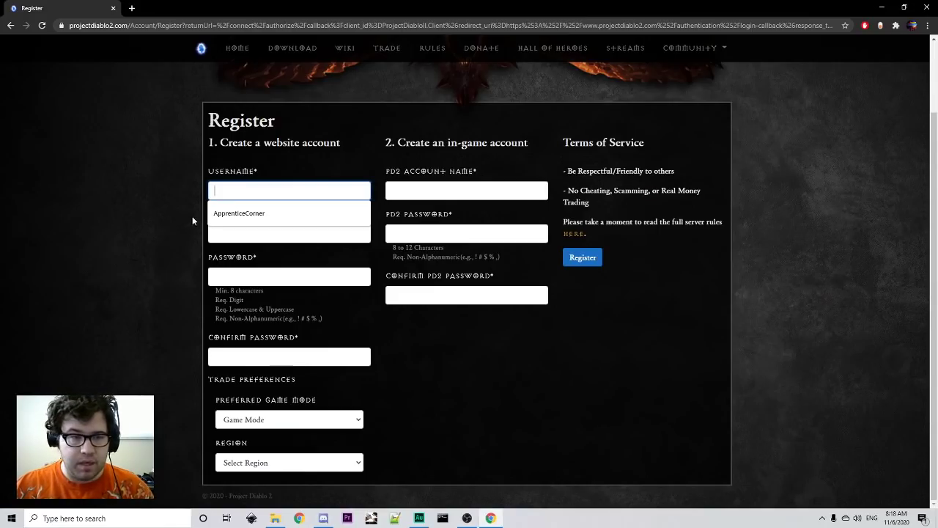
# - Fill the username from the saved autofill entry and start entering the e-mail address
pyautogui.click(218, 214)
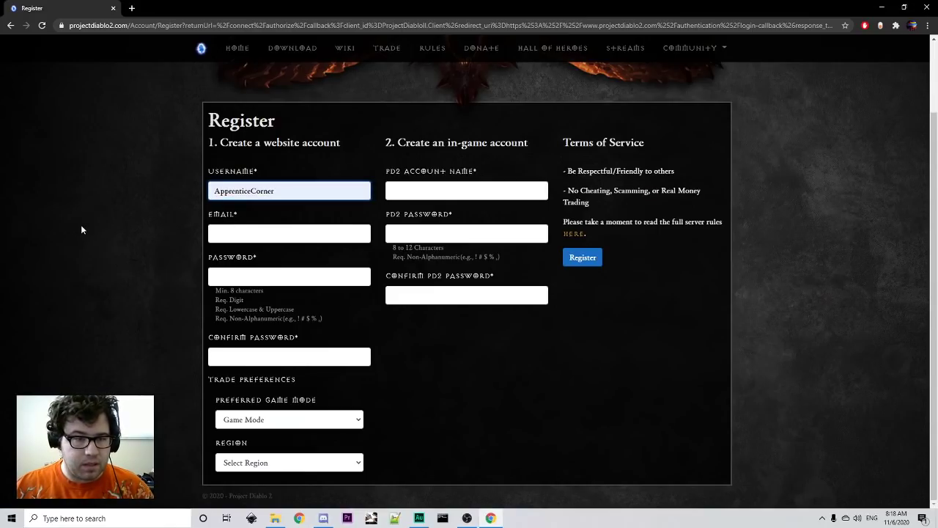
pyautogui.click(241, 233)
pyautogui.click(130, 189)
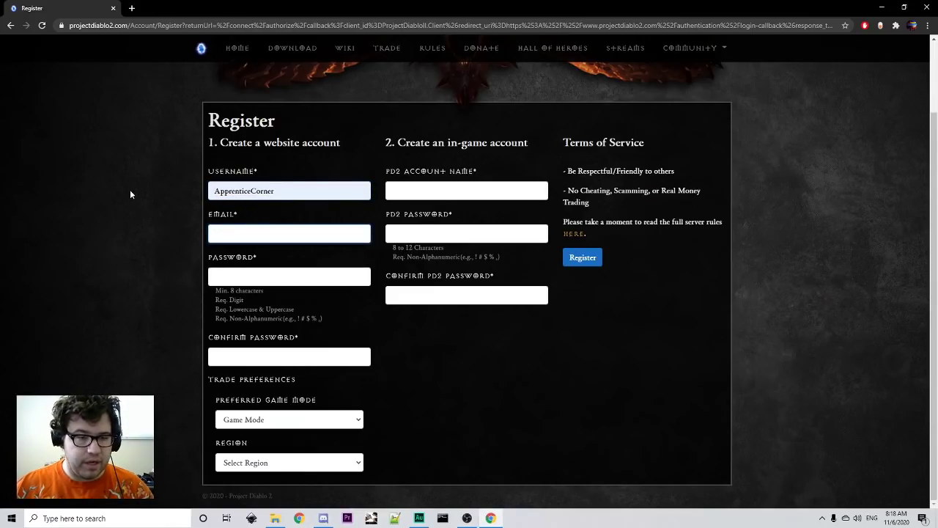
pyautogui.click(216, 236)
pyautogui.write('yo')
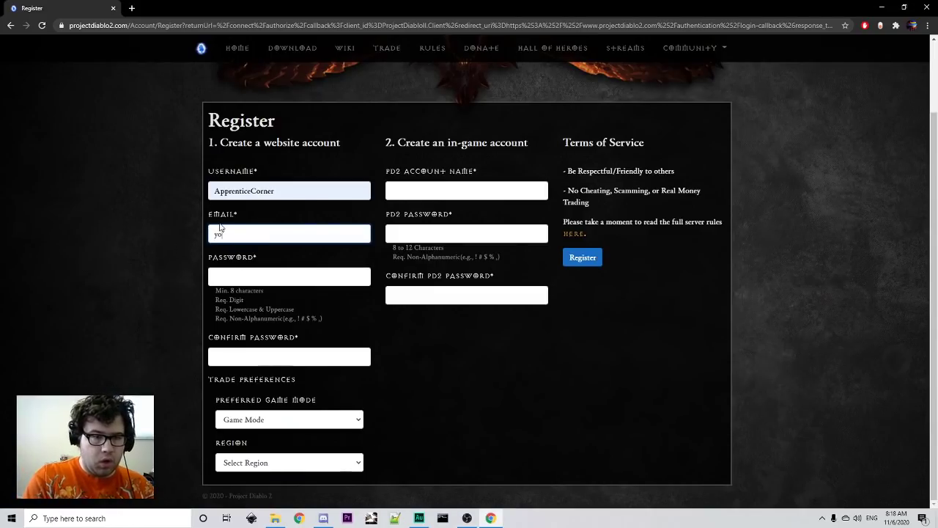
pyautogui.write('uremail.com')
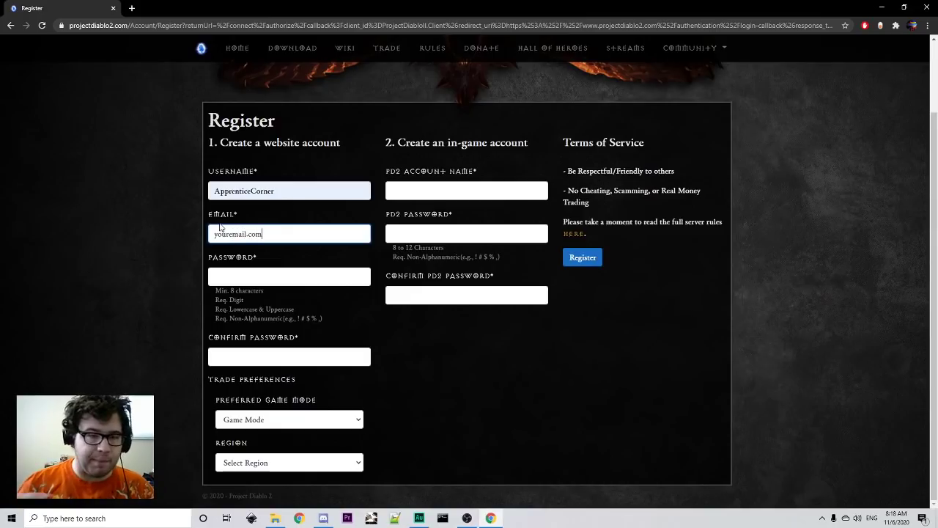
pyautogui.click(243, 276)
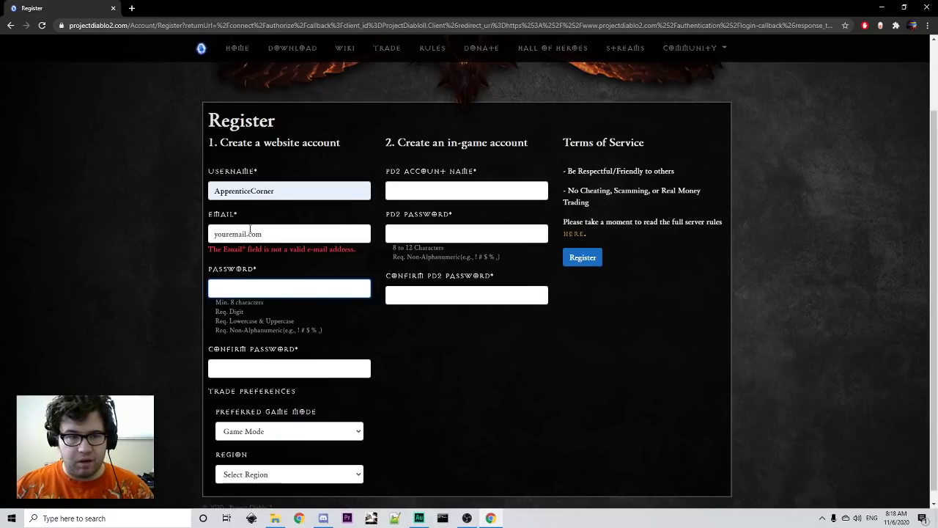
# - Retype the full e-mail address correctly, move to Password, and open a new blank tab
pyautogui.moveTo(258, 232); pyautogui.dragTo(133, 208)
pyautogui.write('y')
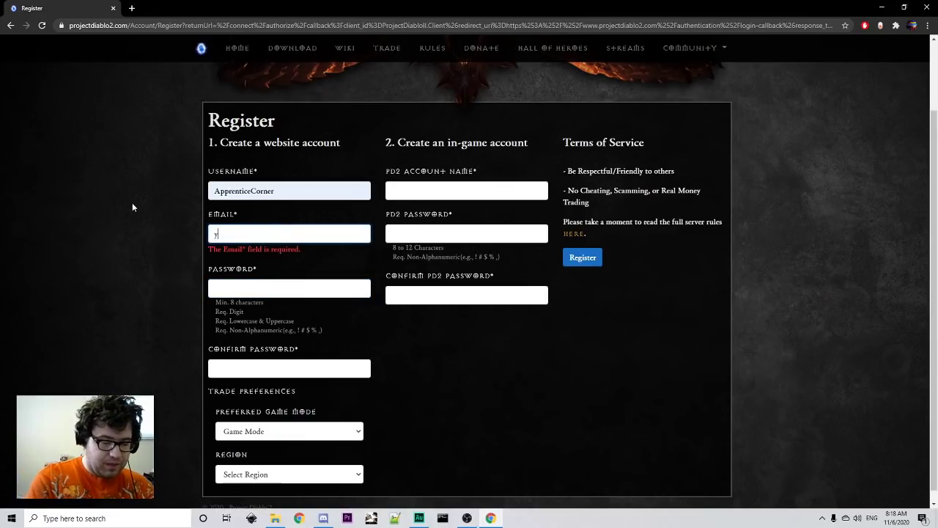
pyautogui.write('ouremail@gmail.com')
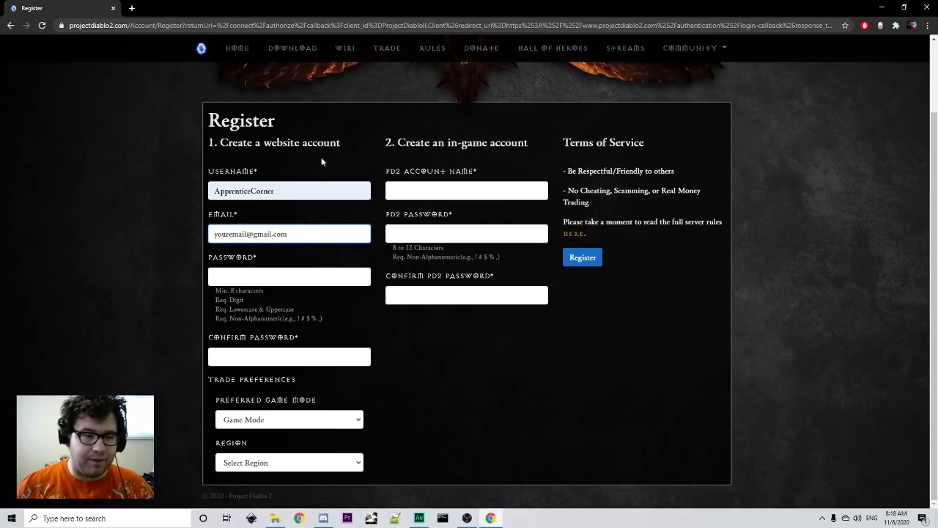
pyautogui.click(273, 274)
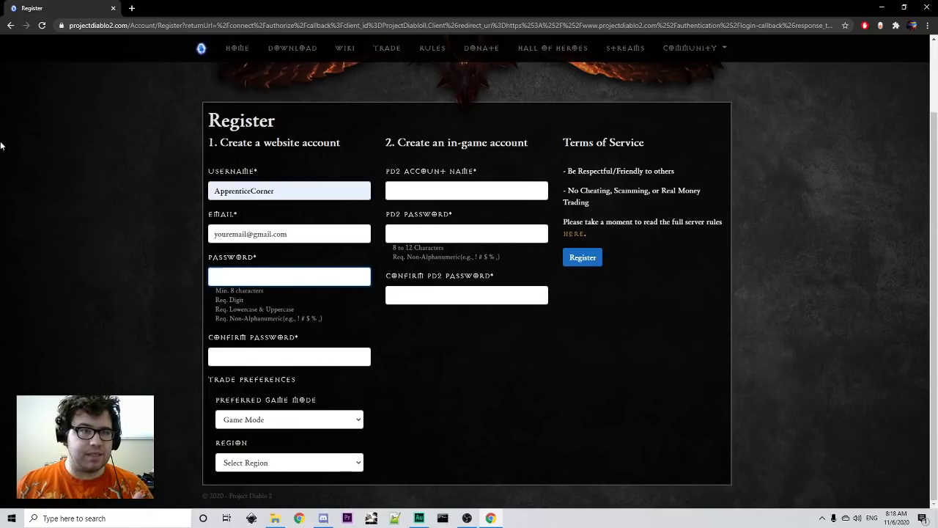
pyautogui.click(132, 8)
# - Close the extra blank tab and return to the Register form, leaving the password empty
pyautogui.write('S')
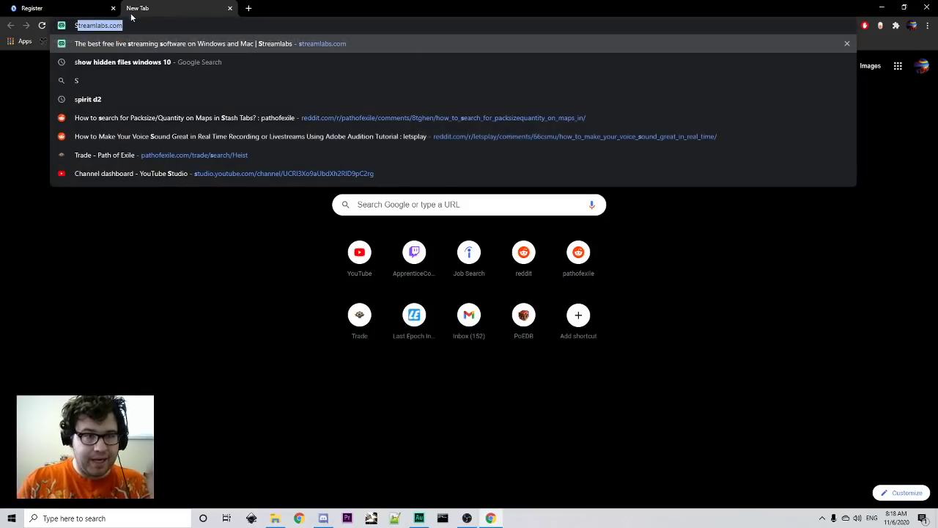
pyautogui.write('s')
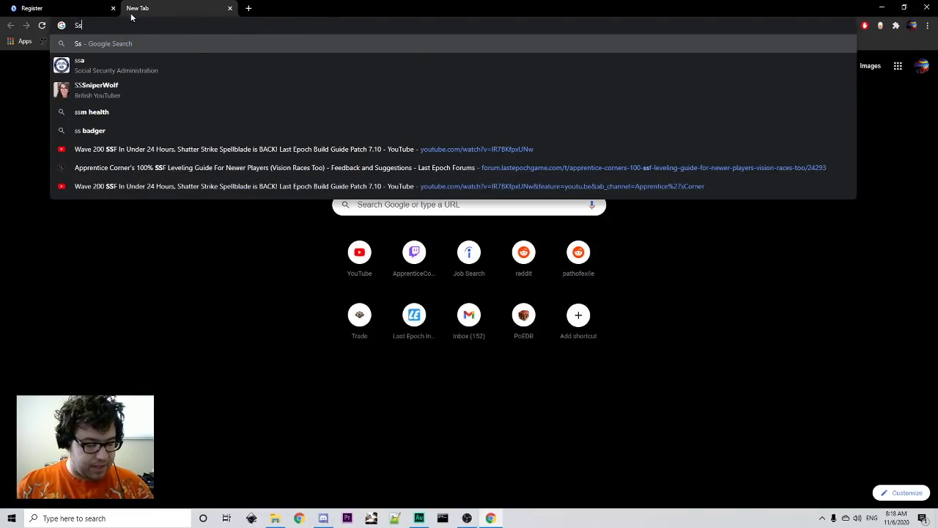
pyautogui.write('#')
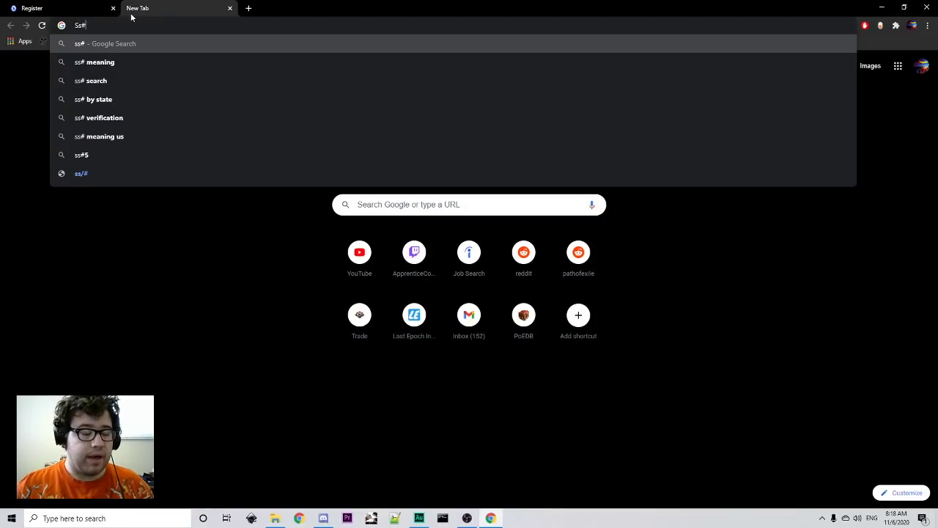
pyautogui.click(58, 8)
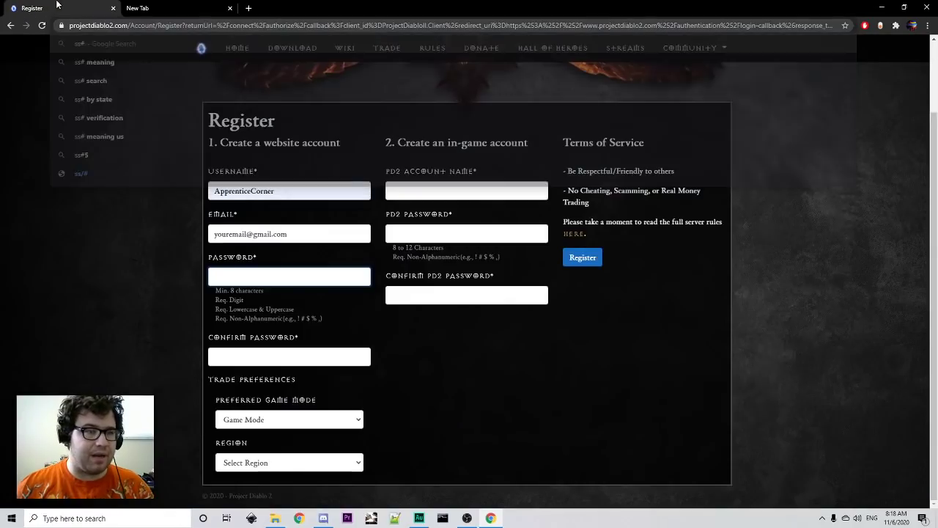
pyautogui.click(231, 8)
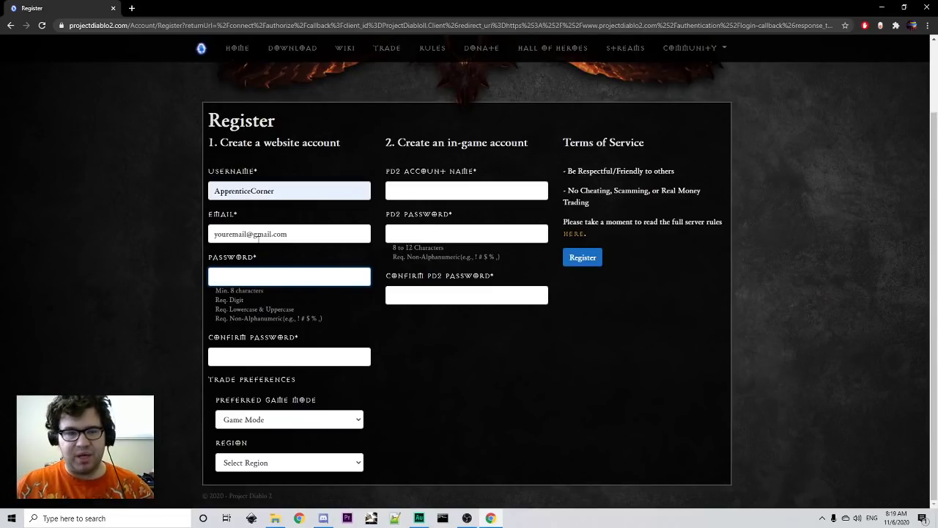
pyautogui.click(241, 372)
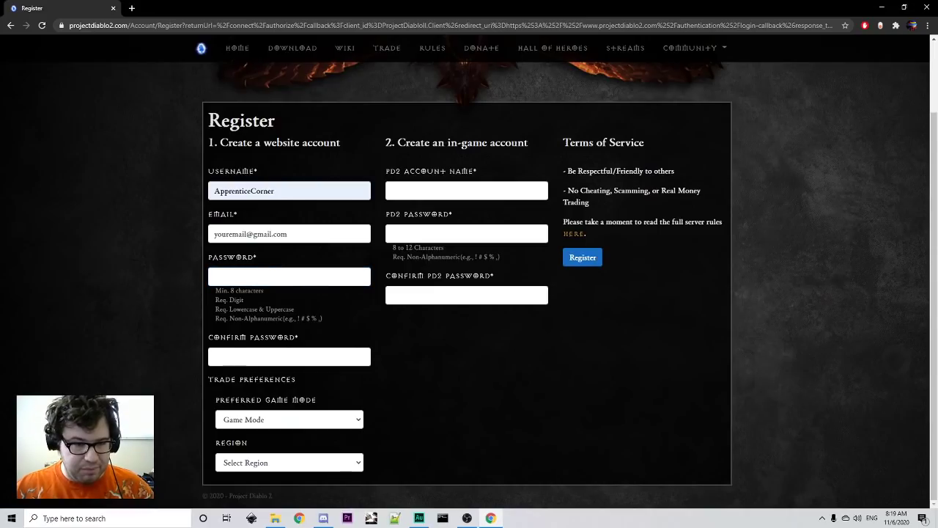
# - Choose Softcore as the preferred game mode, leaving the region unselected
pyautogui.click(260, 424)
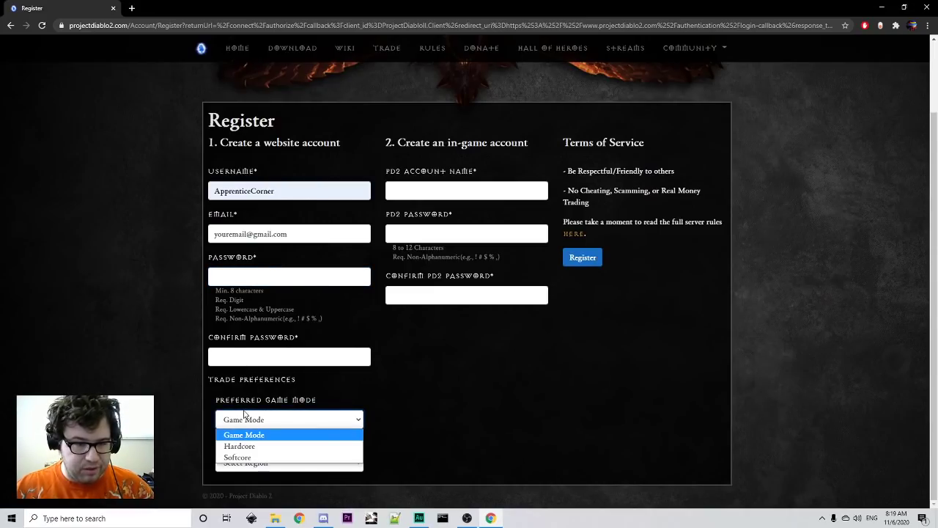
pyautogui.click(236, 457)
pyautogui.click(236, 457)
pyautogui.click(133, 341)
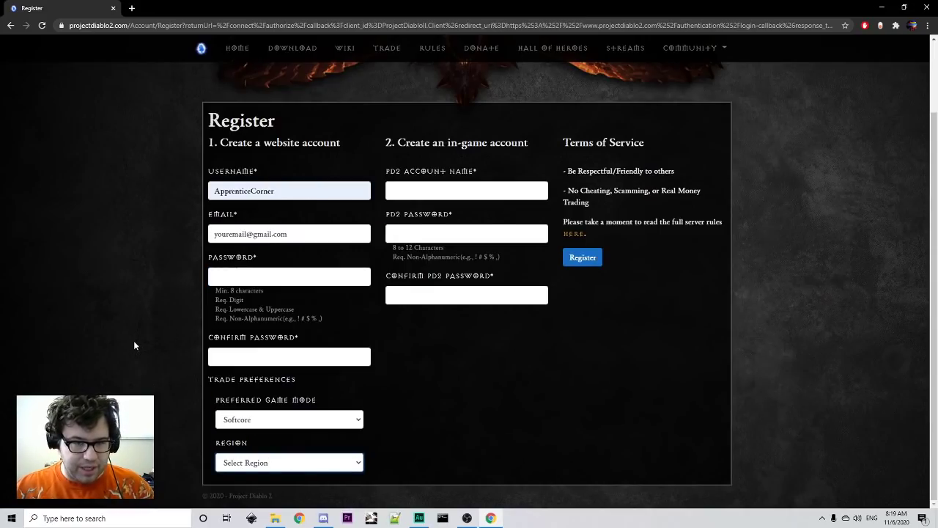
# - Replace the suggested PD2 account name with a new in-game account name, then open a new tab
pyautogui.click(419, 187)
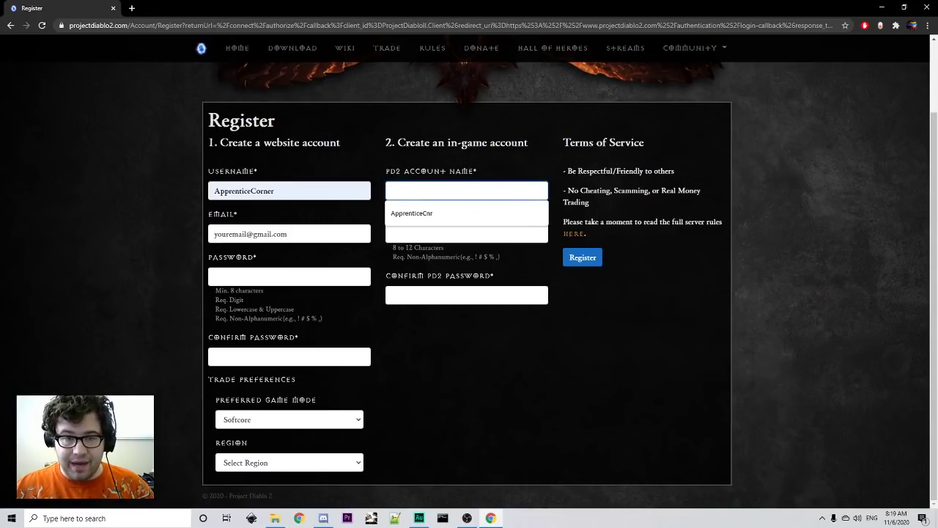
pyautogui.click(418, 188)
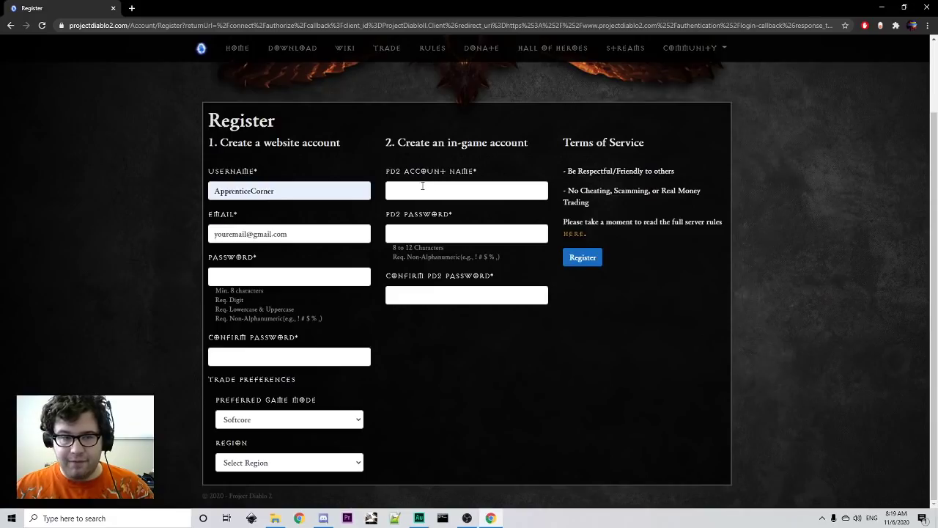
pyautogui.click(421, 186)
pyautogui.click(416, 211)
pyautogui.hotkey('ctrl', 'a')
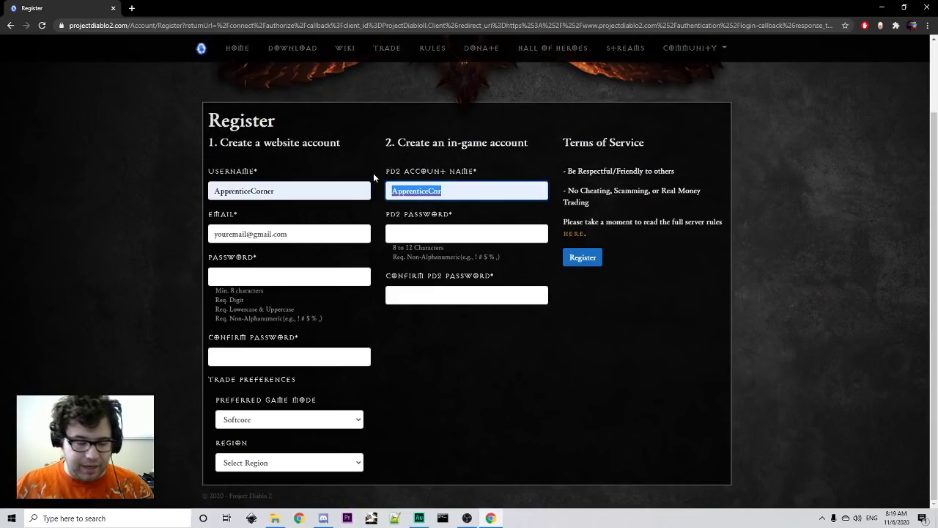
pyautogui.press('BackSpace')
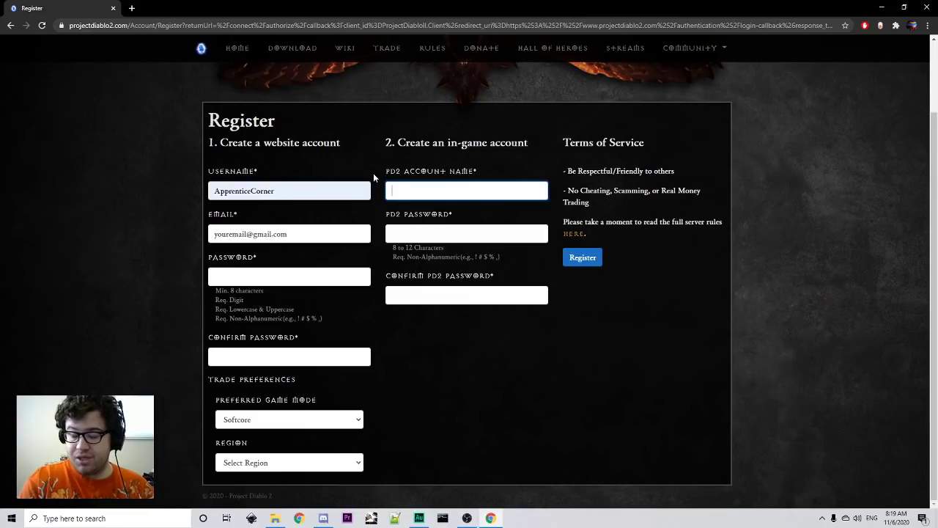
pyautogui.write('Chuck')
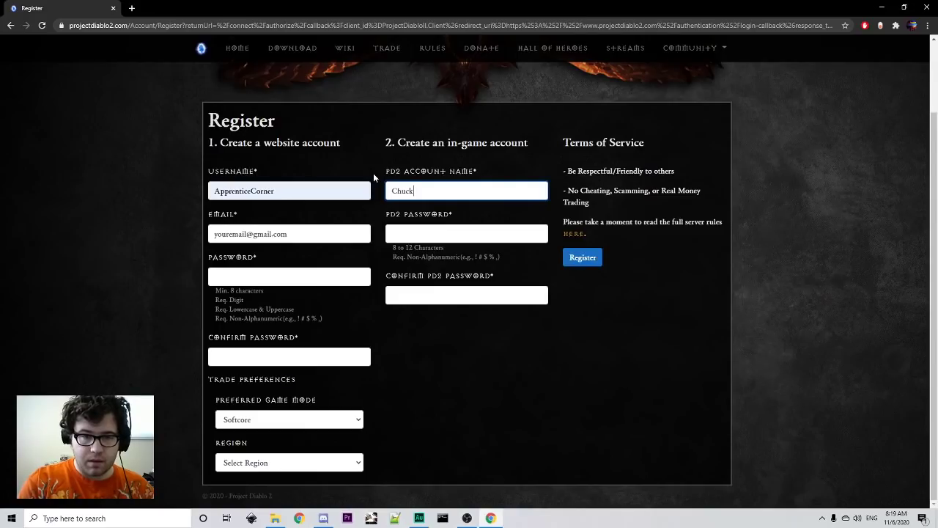
pyautogui.write('leNuts')
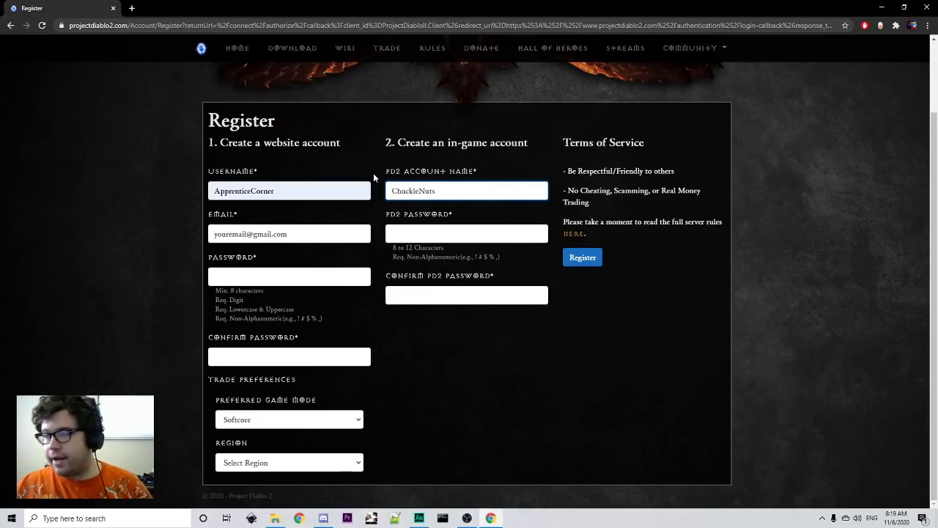
pyautogui.click(397, 230)
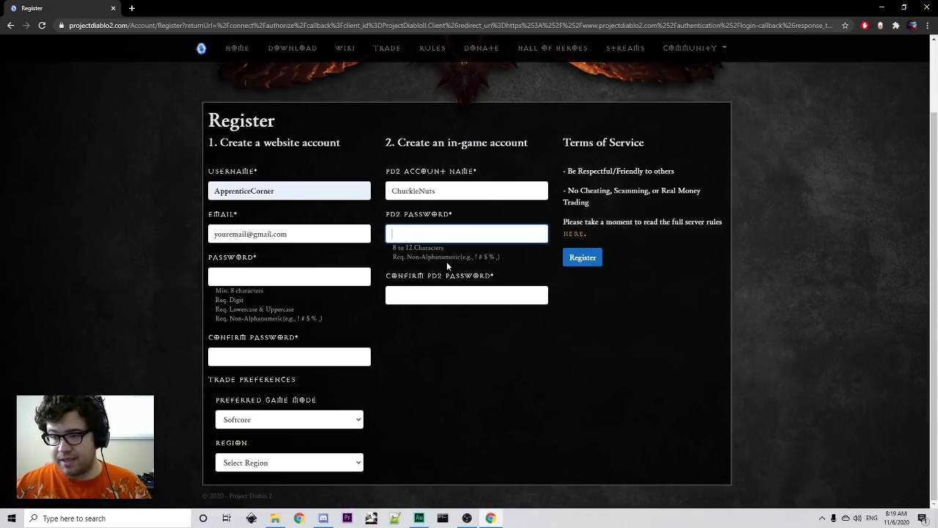
pyautogui.click(132, 8)
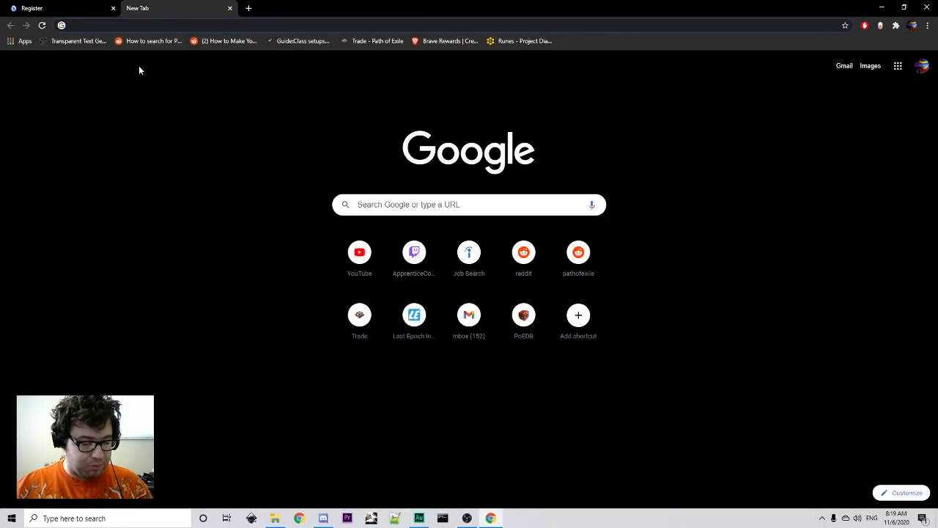
# - Close the newly opened tab to get back to the registration page
pyautogui.write('#$')
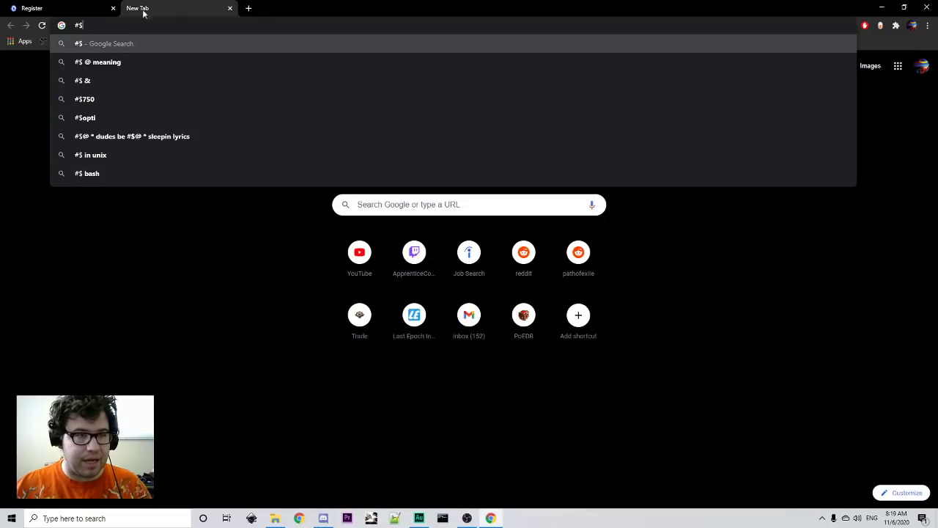
pyautogui.click(228, 9)
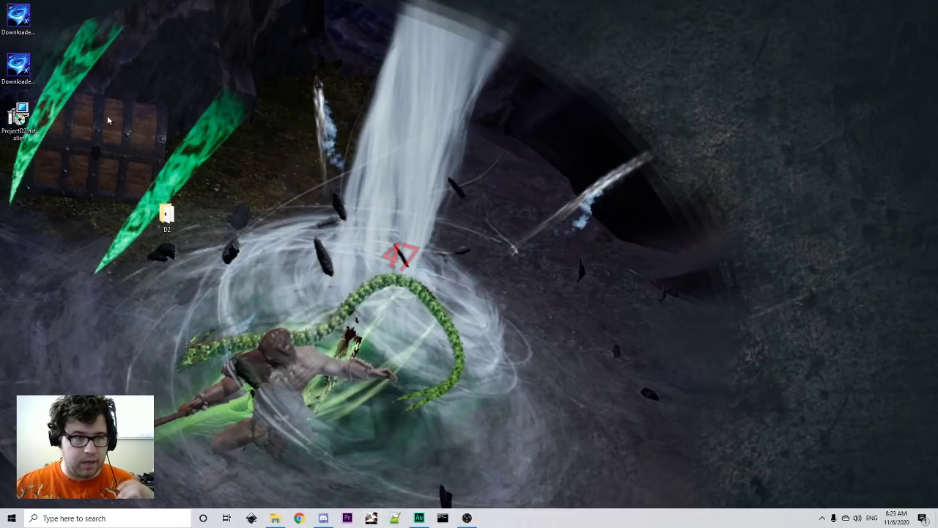
# - Run the ProjectD2 installer and copy the desktop D2\Diablo II folder path for the destination
pyautogui.doubleClick(19, 117)
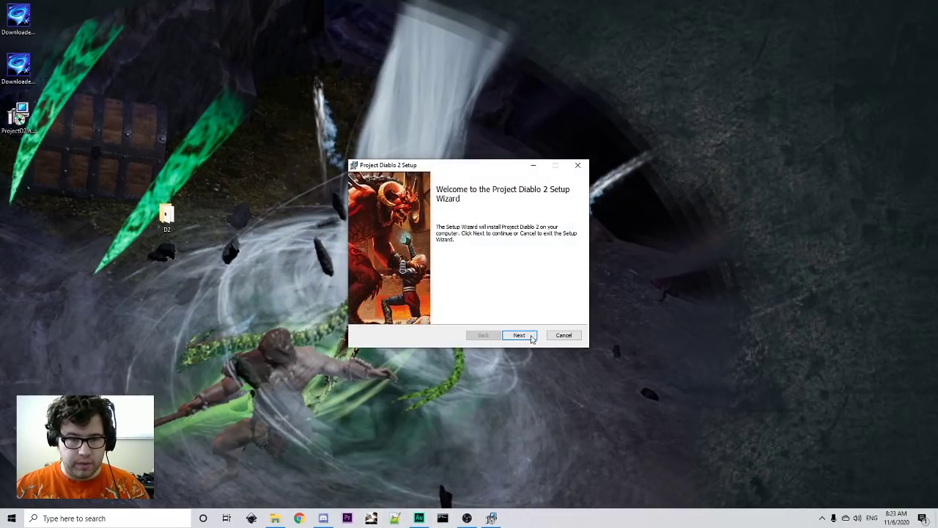
pyautogui.click(531, 335)
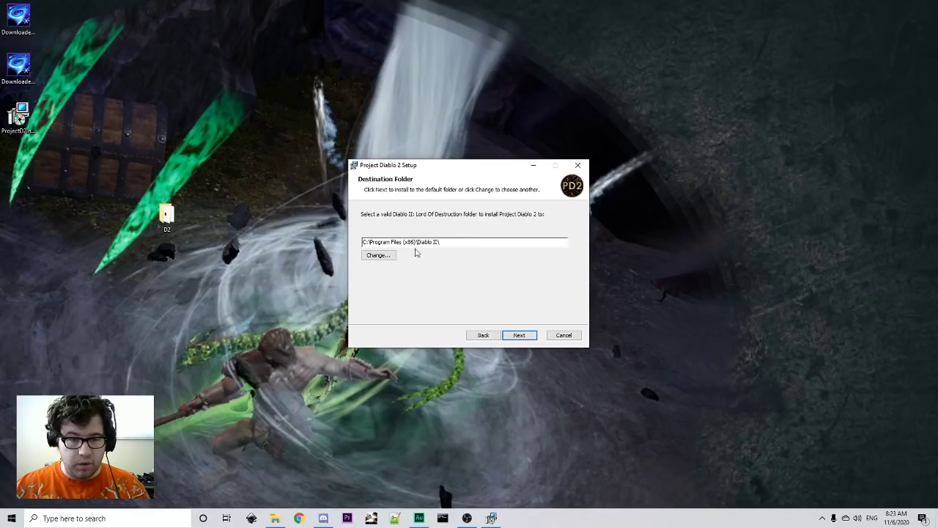
pyautogui.click(377, 255)
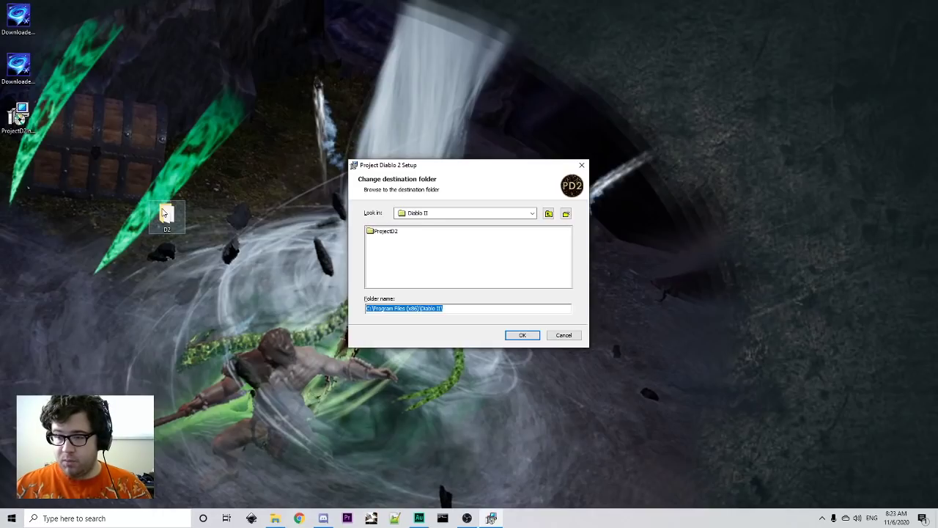
pyautogui.doubleClick(165, 212)
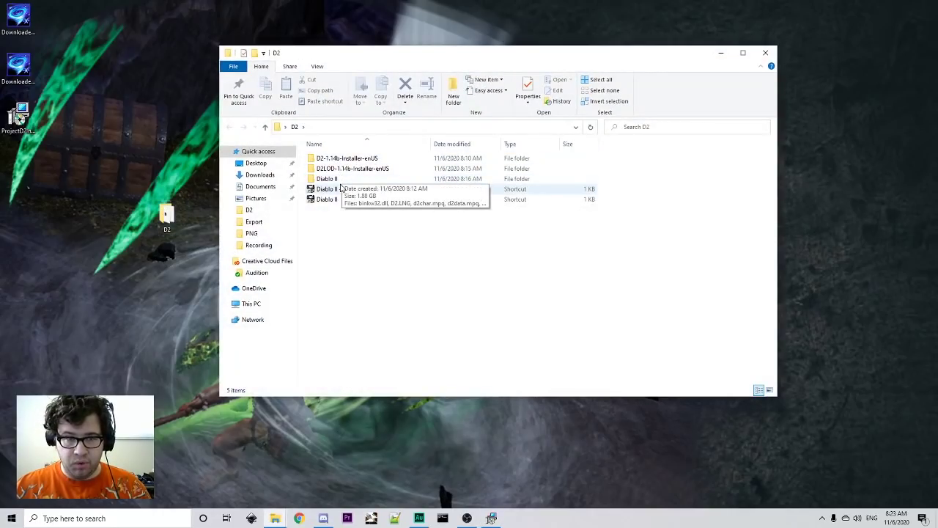
pyautogui.click(334, 180)
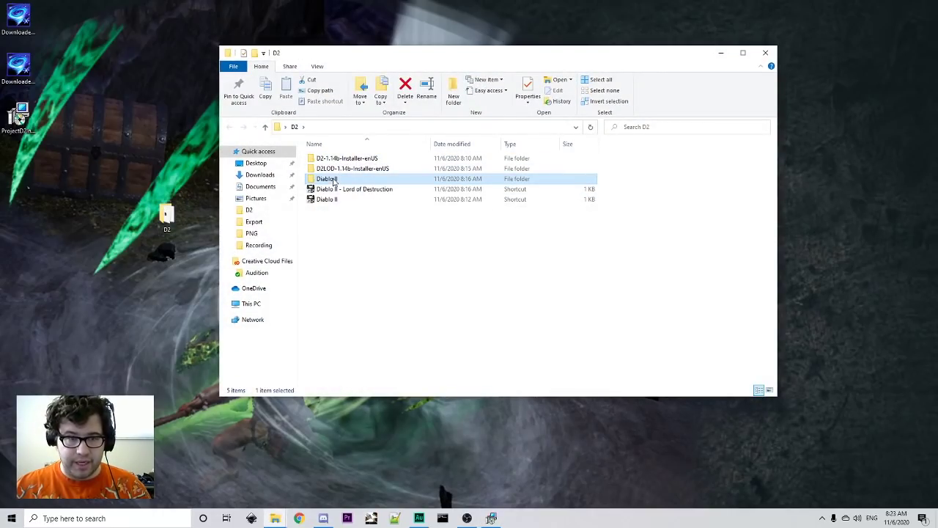
pyautogui.doubleClick(333, 180)
pyautogui.click(351, 129)
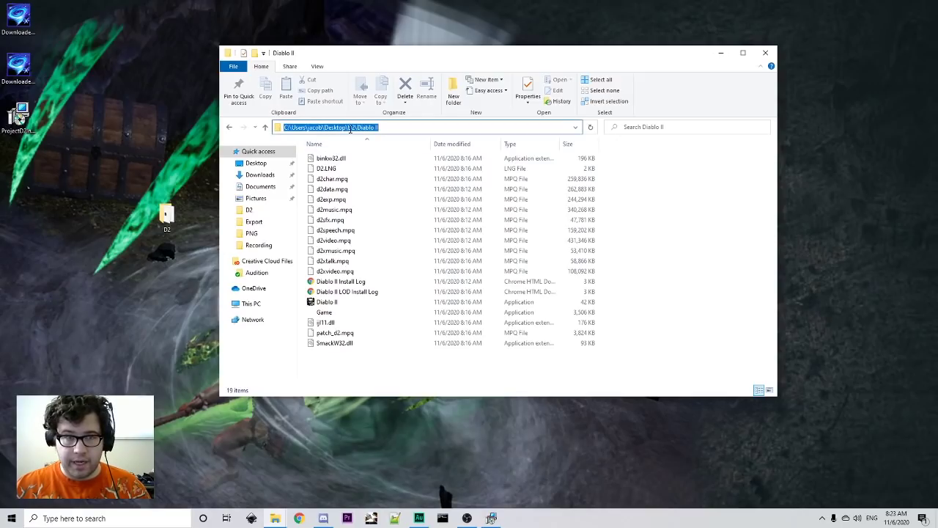
pyautogui.rightClick(350, 129)
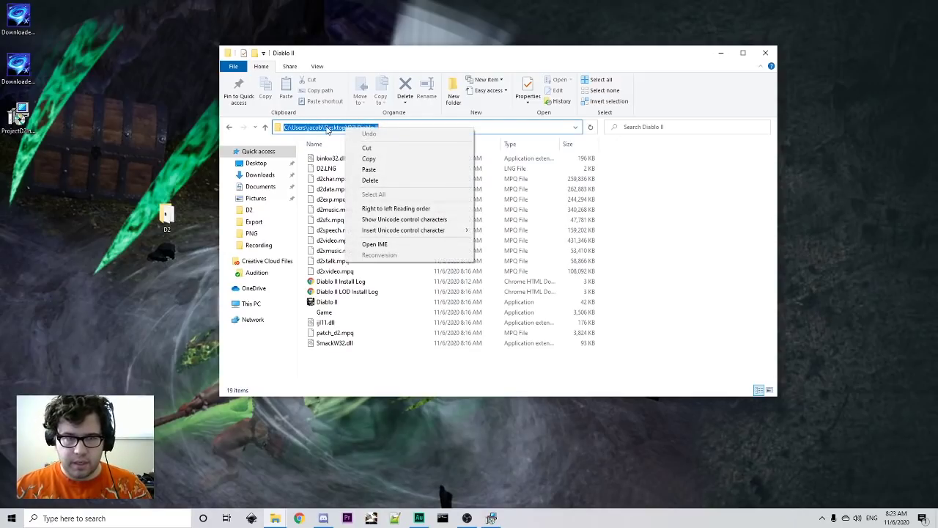
pyautogui.click(371, 160)
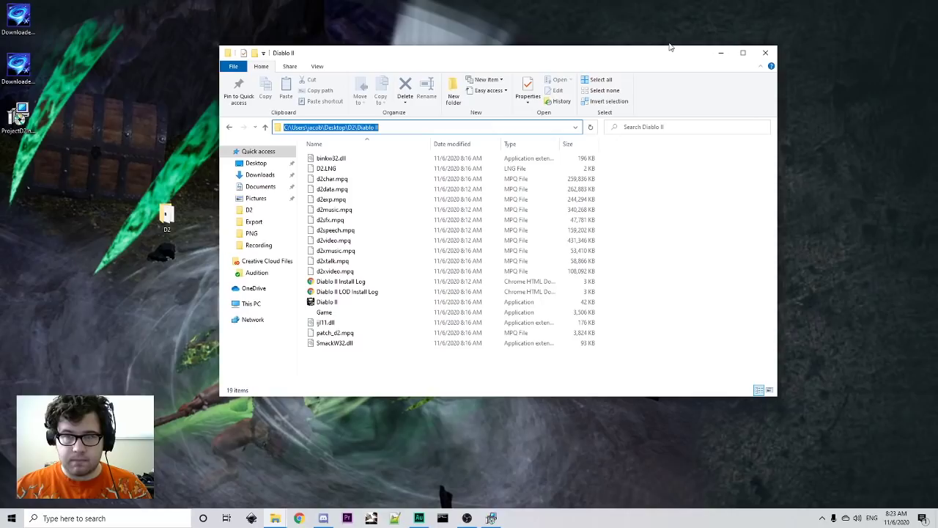
pyautogui.click(765, 53)
# - Paste the Diablo II path as the install folder and start installing Project Diablo 2
pyautogui.click(469, 311)
pyautogui.hotkey('ctrl', 'a')
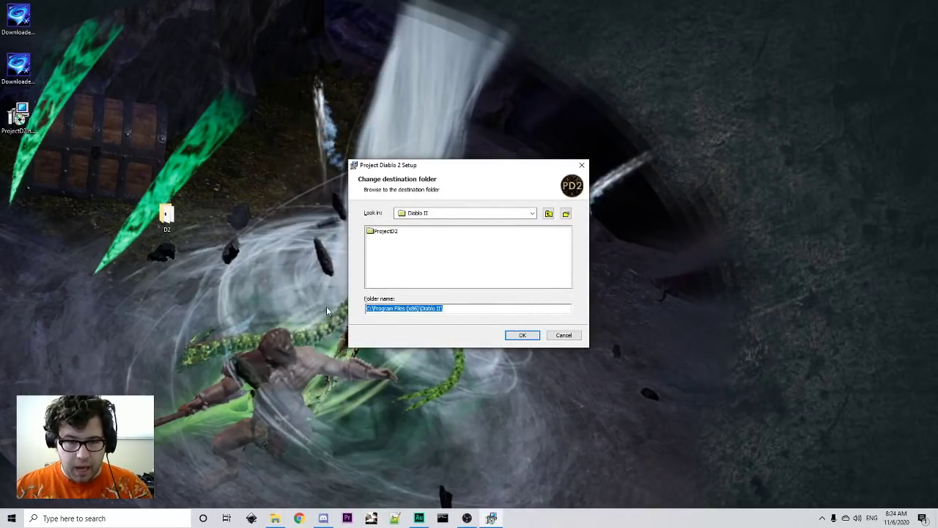
pyautogui.hotkey('ctrl', 'v')
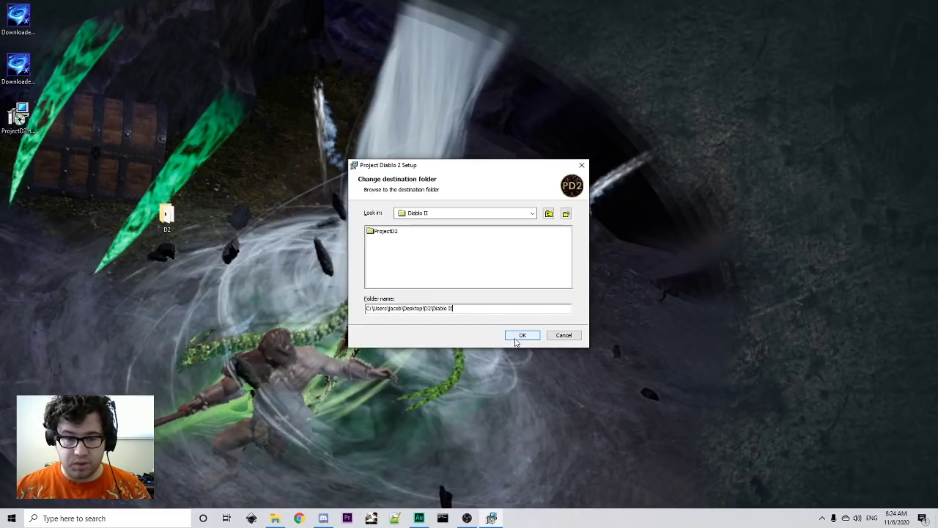
pyautogui.click(518, 335)
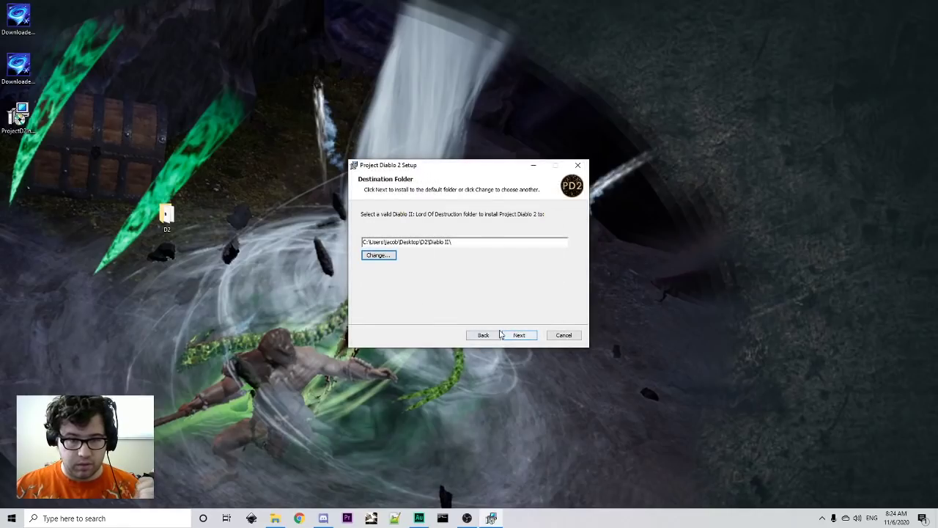
pyautogui.click(519, 335)
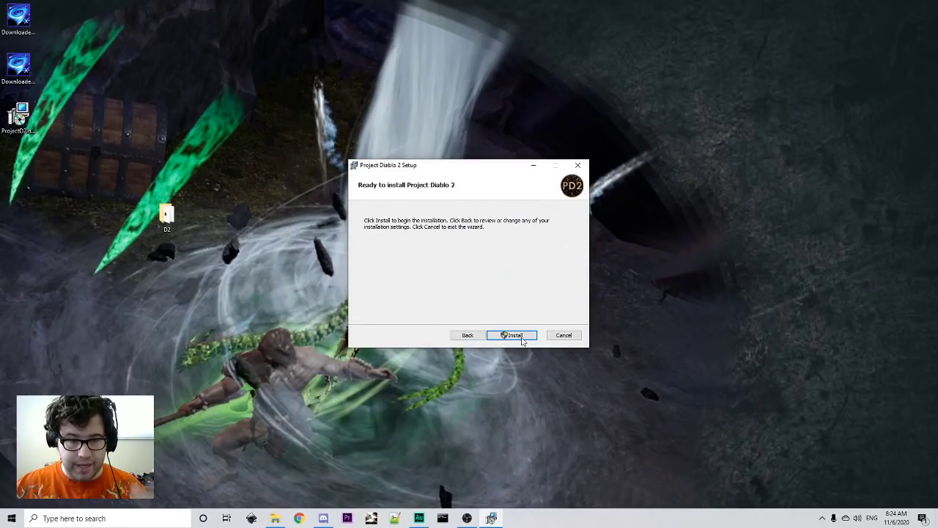
pyautogui.click(519, 335)
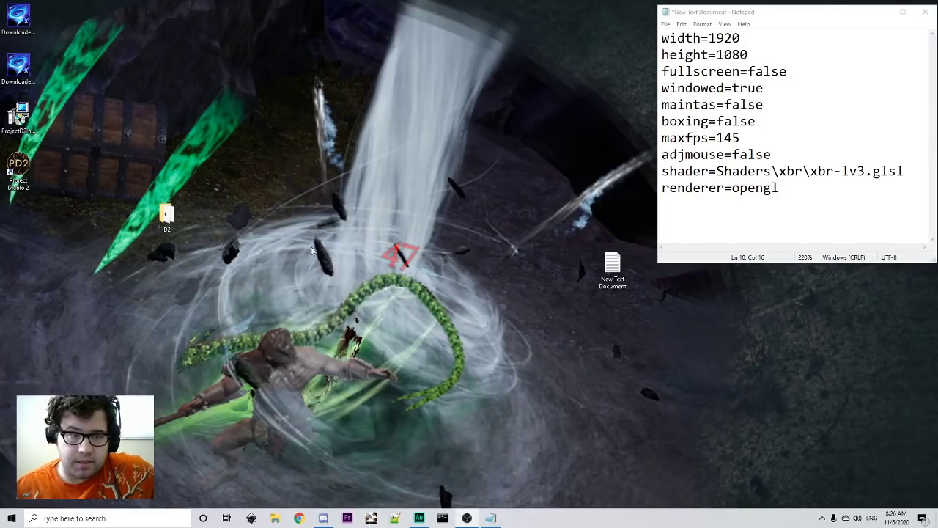
# - Browse from the desktop D2 folder through Diablo II into the ProjectD2 folder
pyautogui.doubleClick(167, 214)
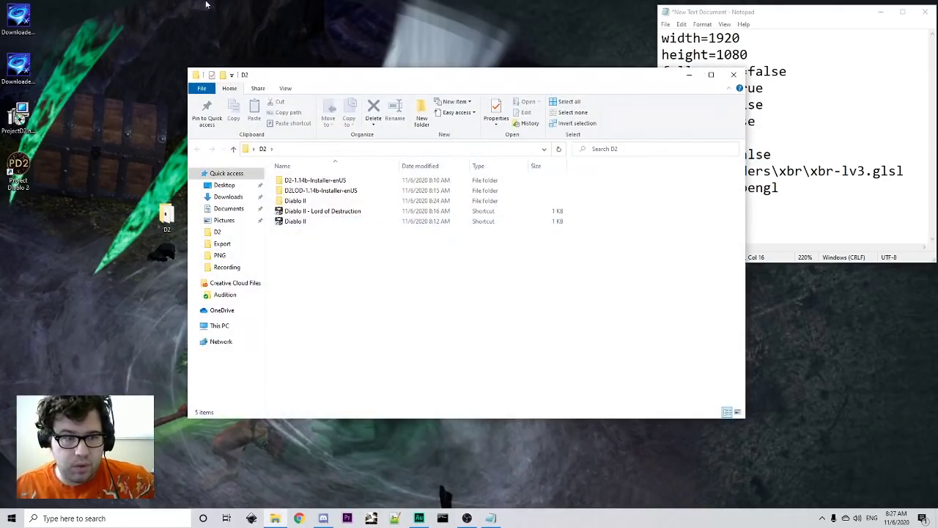
pyautogui.doubleClick(368, 202)
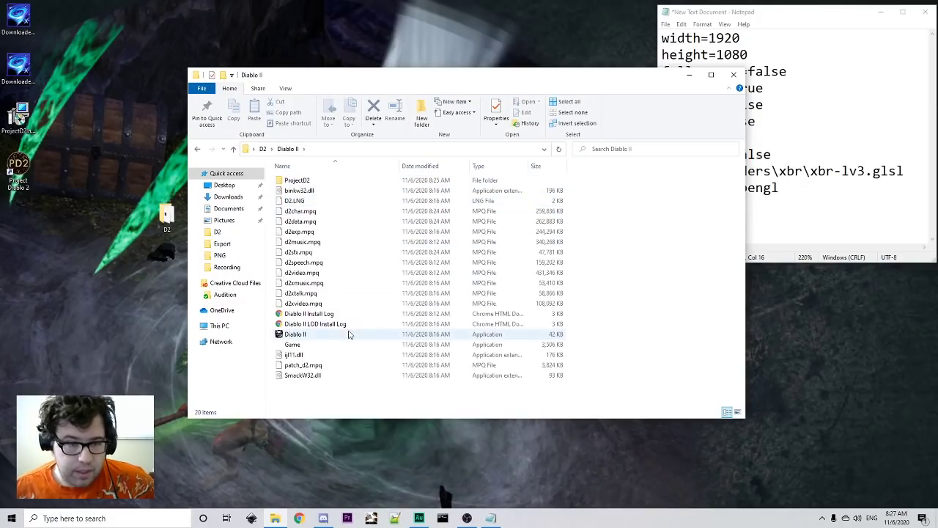
pyautogui.doubleClick(311, 181)
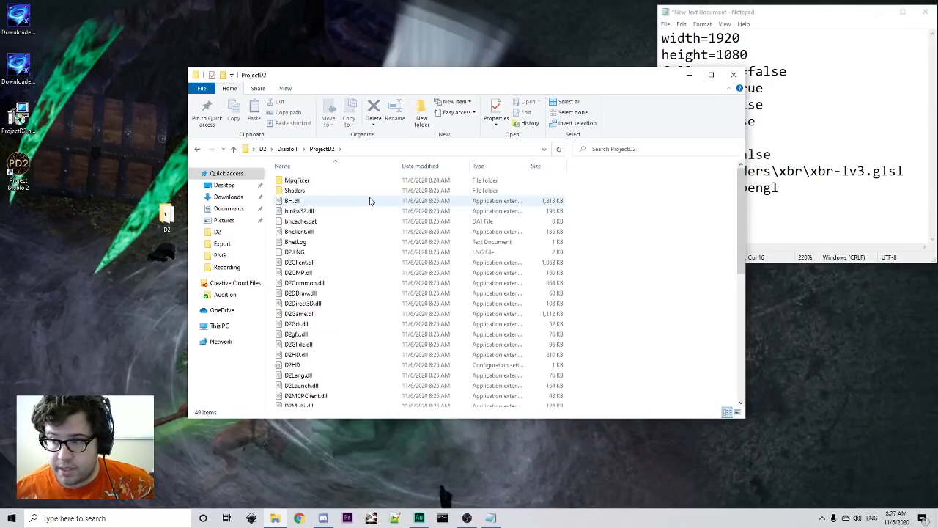
pyautogui.scroll(-8, 374, 198)
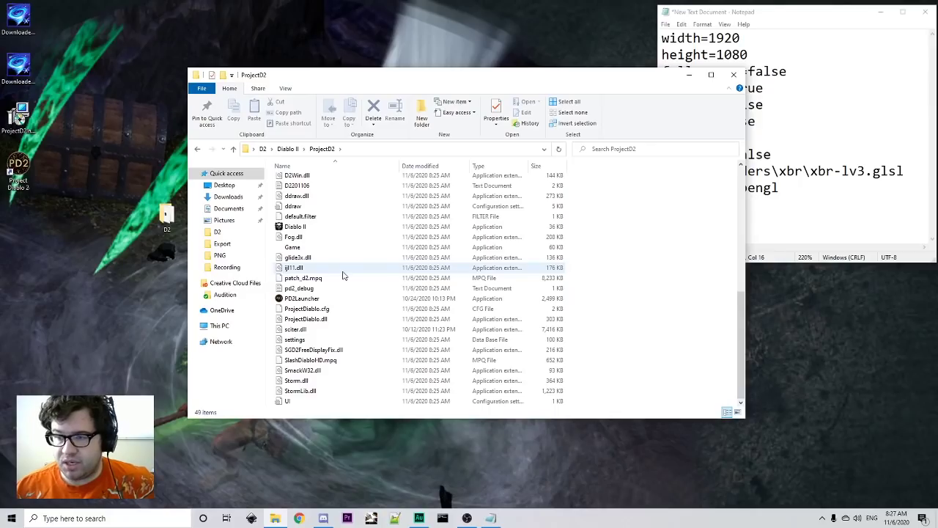
pyautogui.scroll(2, 349, 281)
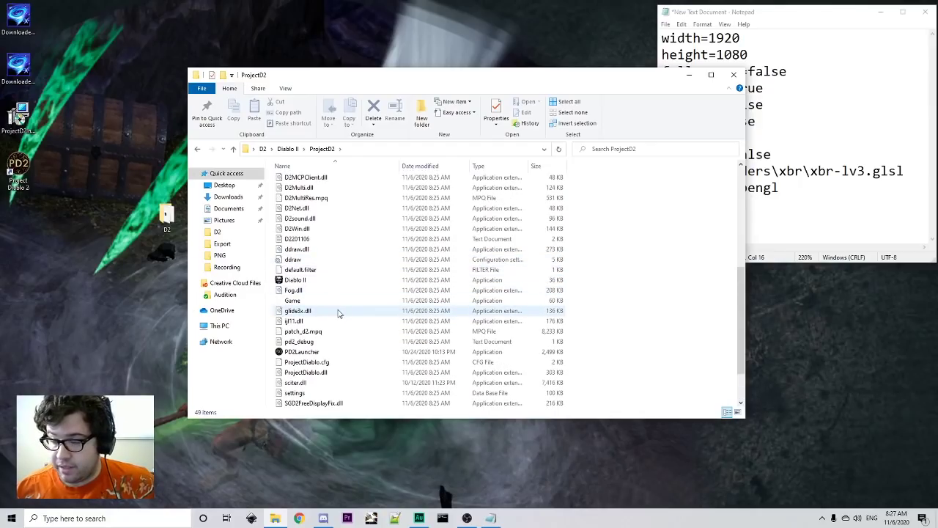
pyautogui.click(314, 262)
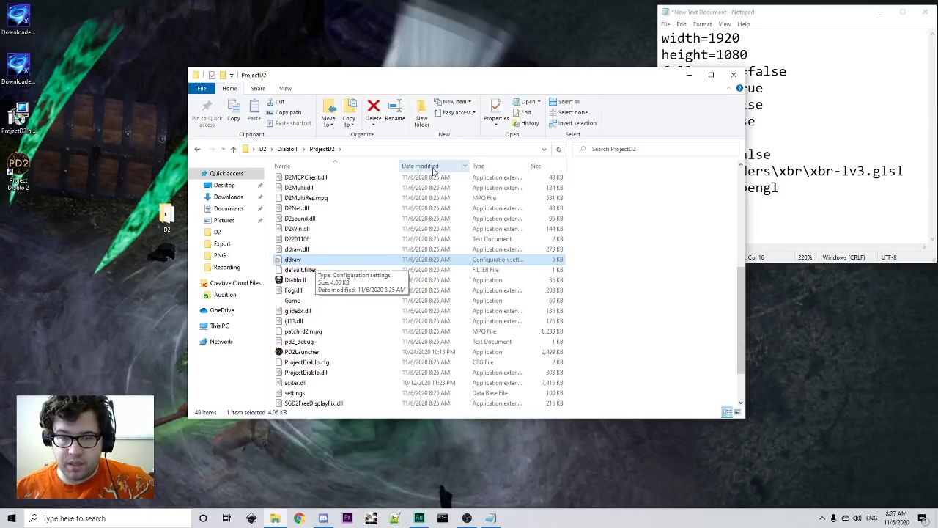
pyautogui.rightClick(413, 258)
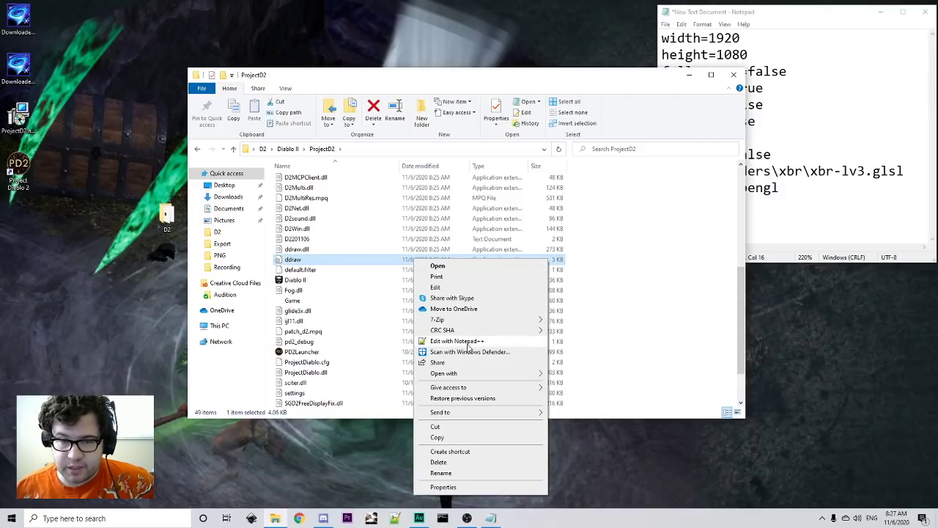
# - Open ddraw.ini in Notepad++ and change width from 0 to 1920
pyautogui.click(467, 344)
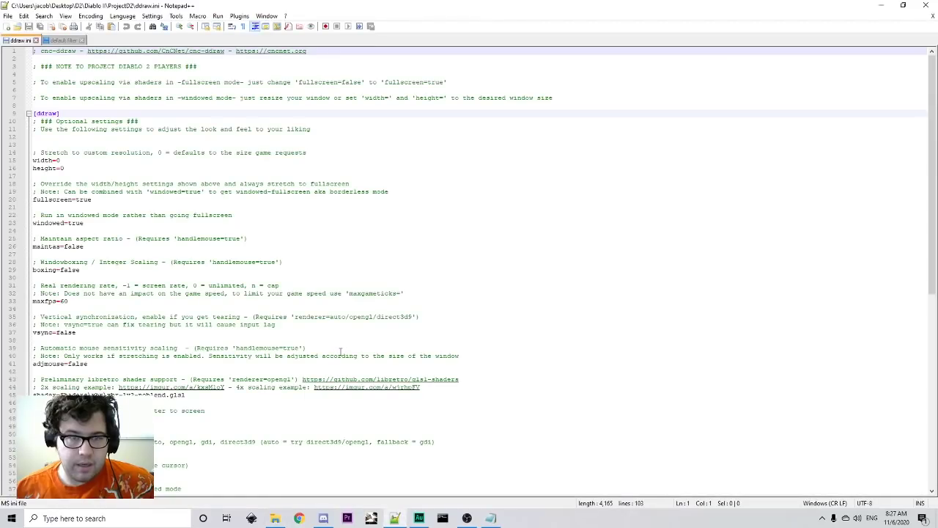
pyautogui.click(491, 518)
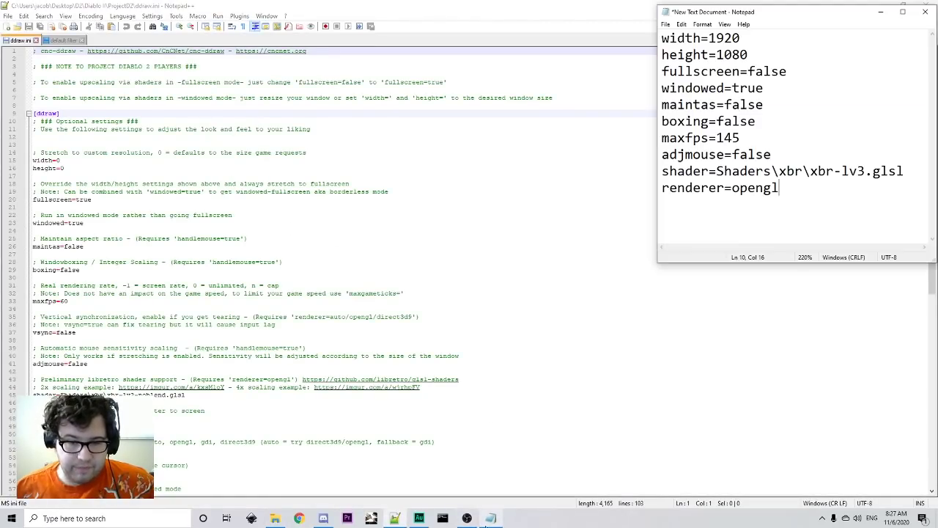
pyautogui.scroll(-1, 89, 203)
pyautogui.scroll(1, 88, 204)
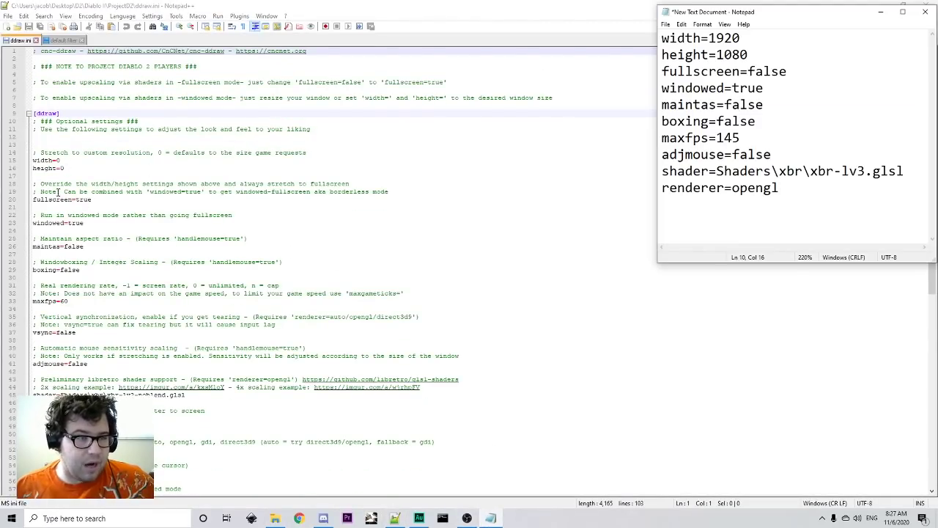
pyautogui.click(71, 161)
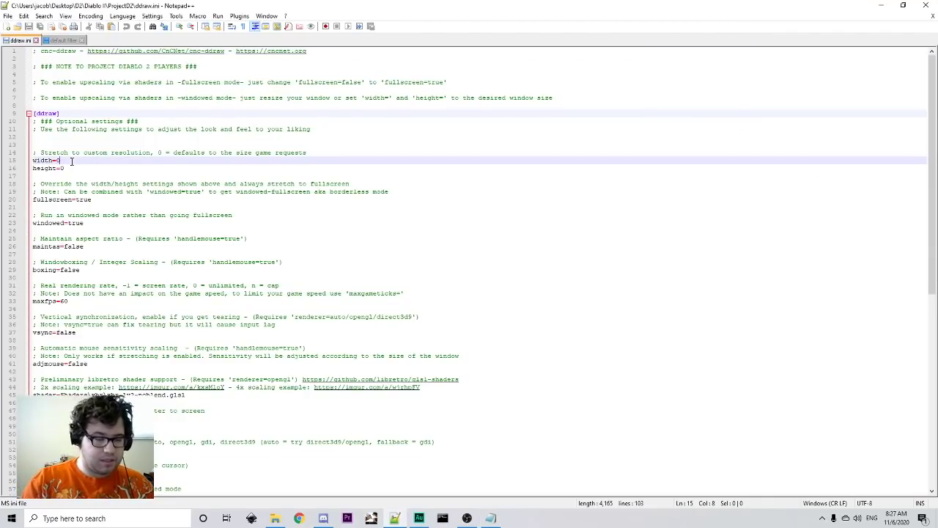
pyautogui.press('BackSpace')
pyautogui.write('1920')
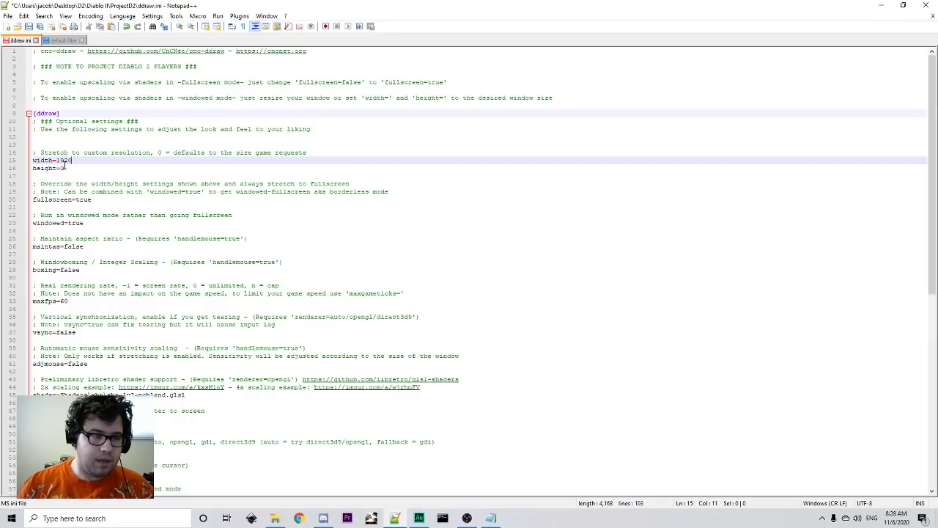
# - Set height to 1080 and fullscreen to false, checking the reference settings list
pyautogui.click(65, 169)
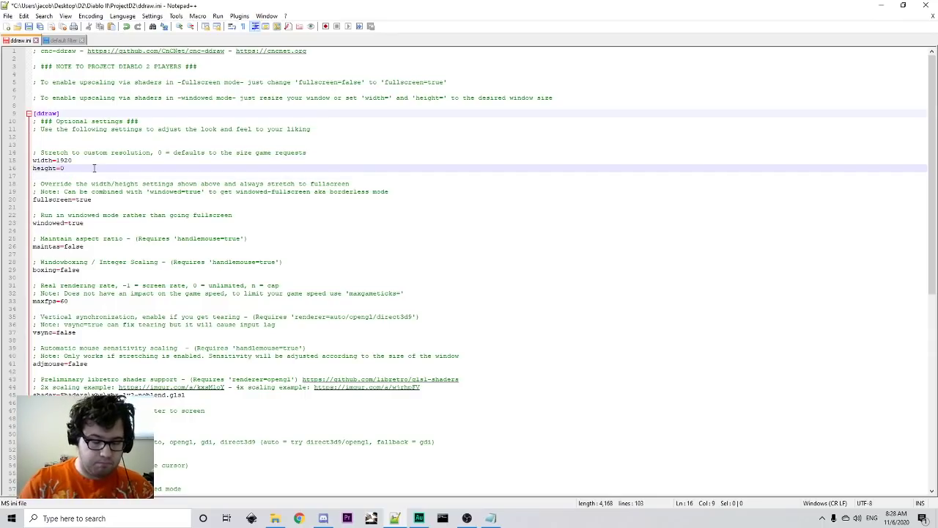
pyautogui.press('BackSpace')
pyautogui.write('1080')
pyautogui.hotkey('alt', 'Tab')
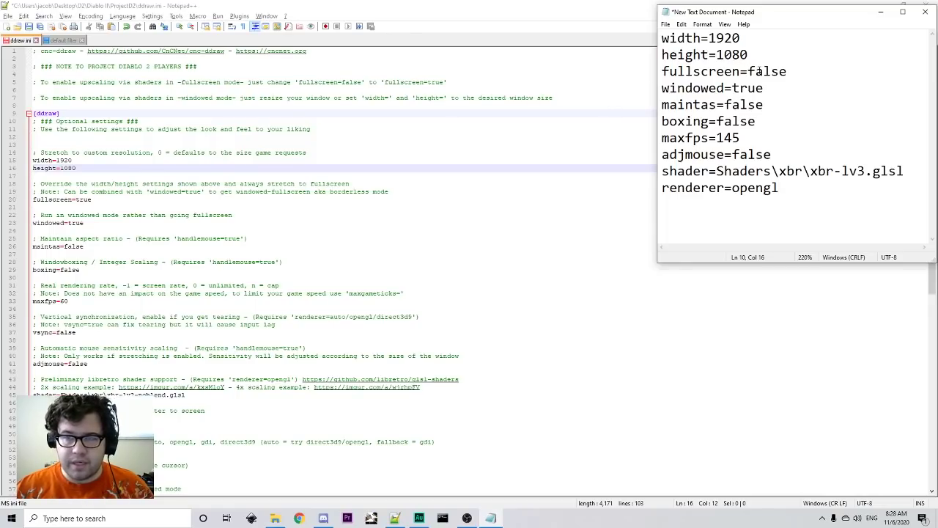
pyautogui.click(108, 199)
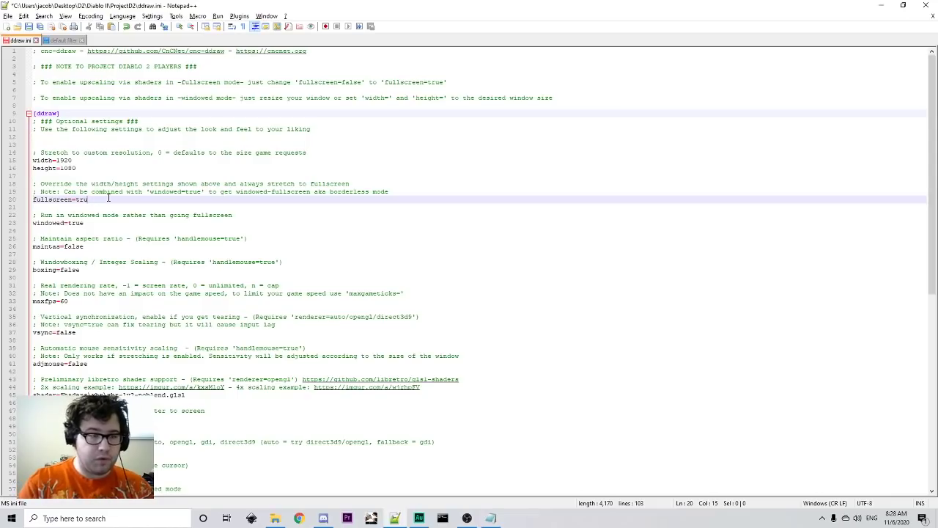
pyautogui.write('false')
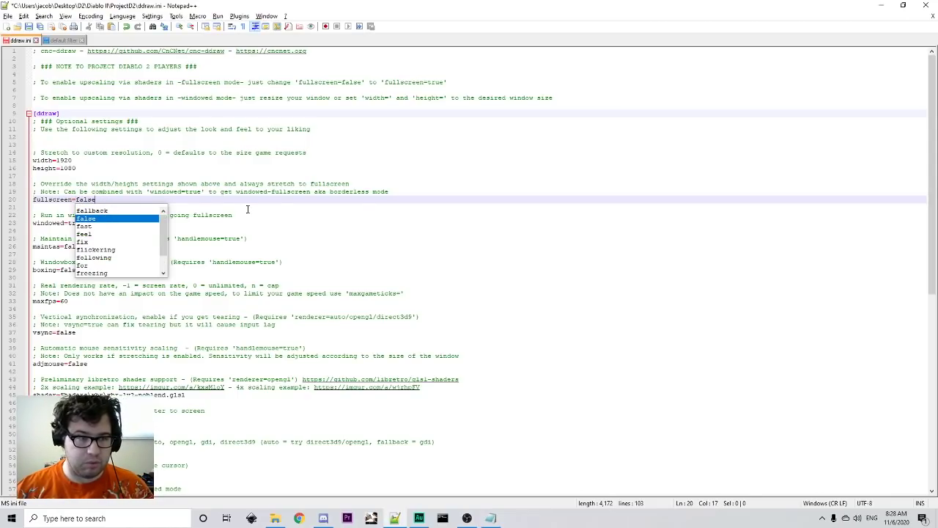
pyautogui.press('Escape')
pyautogui.click(129, 225)
pyautogui.hotkey('alt', 'Tab')
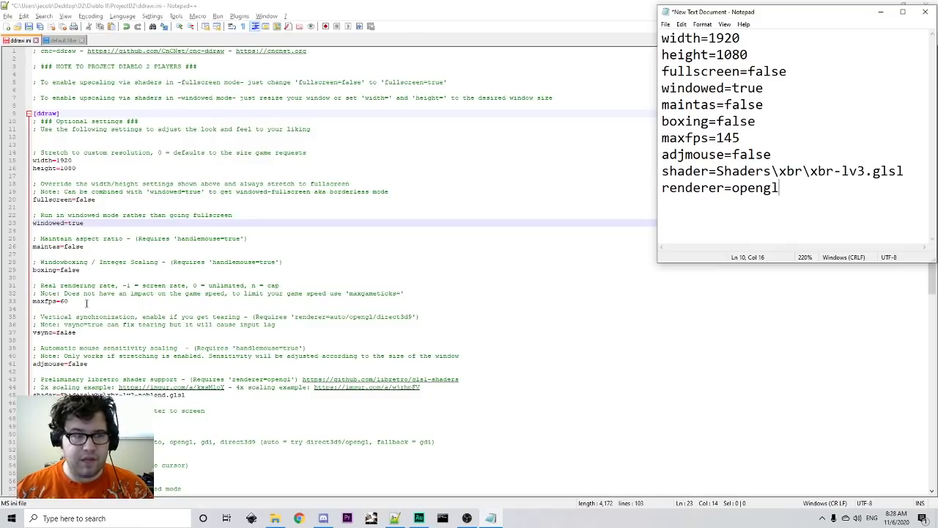
# - Change maxfps from 60 to 145 and select the shader path in the reference note
pyautogui.click(86, 302)
pyautogui.press('BackSpace')
pyautogui.press('BackSpace')
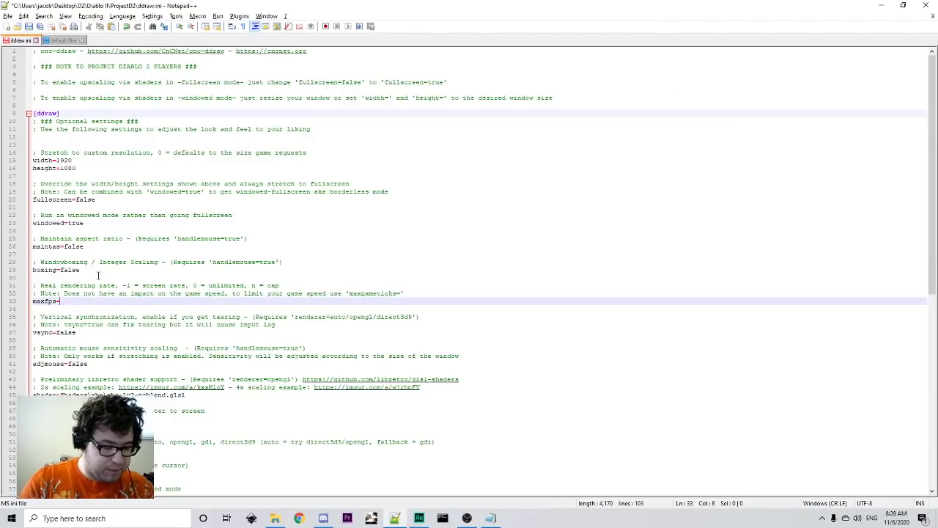
pyautogui.write('144')
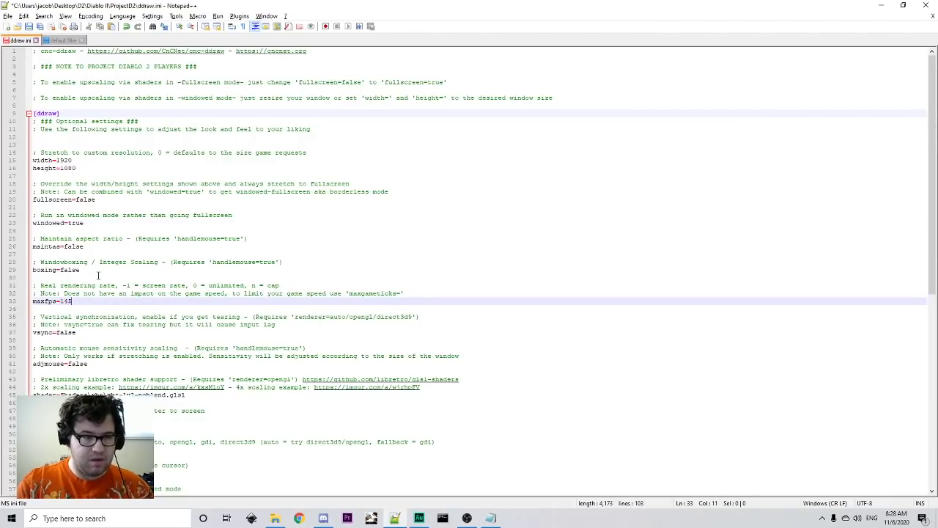
pyautogui.hotkey('alt', 'Tab')
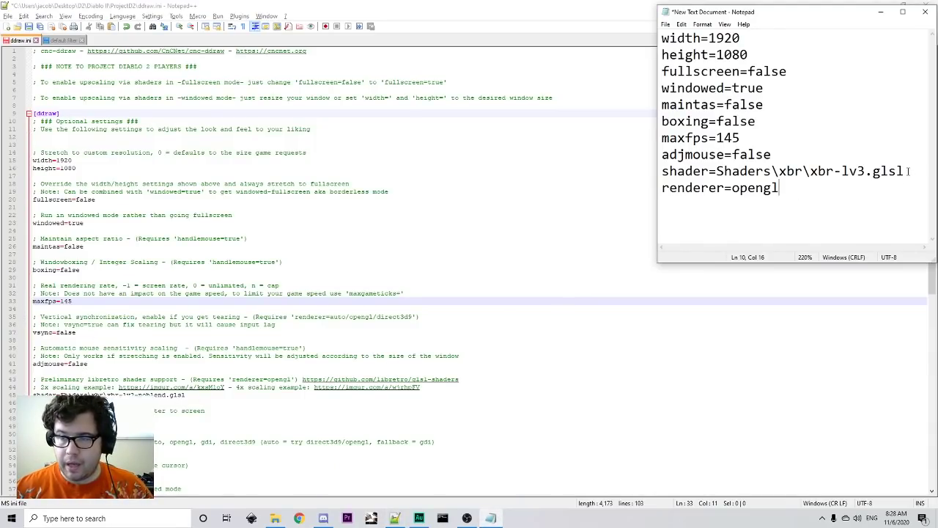
pyautogui.moveTo(908, 171); pyautogui.dragTo(716, 171)
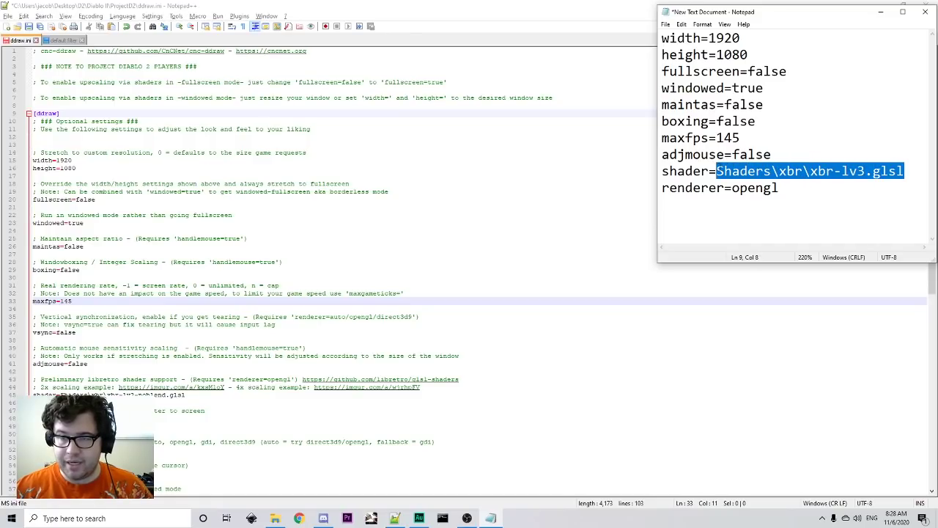
# - Paste shader=Shaders\xbr\xbr-lv3.glsl over line 45's shader value and close the reference note
pyautogui.rightClick(720, 170)
pyautogui.click(747, 197)
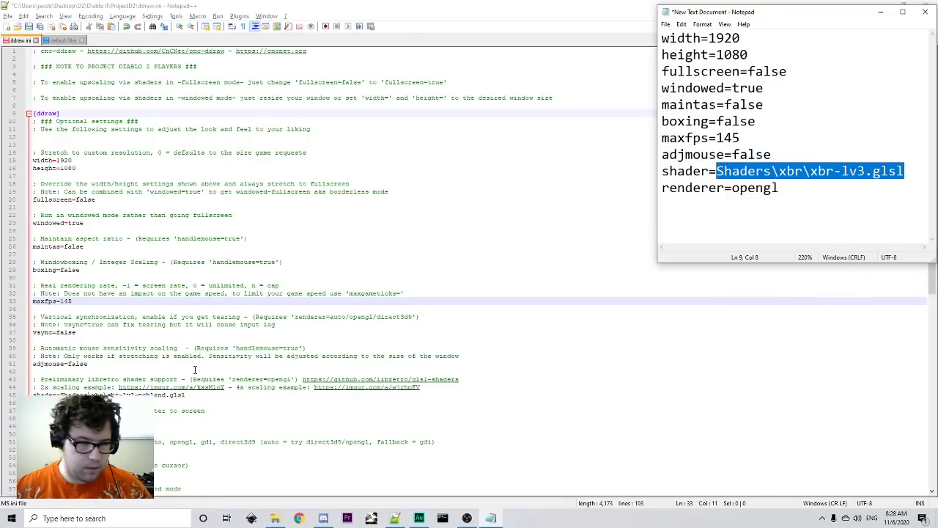
pyautogui.click(87, 297)
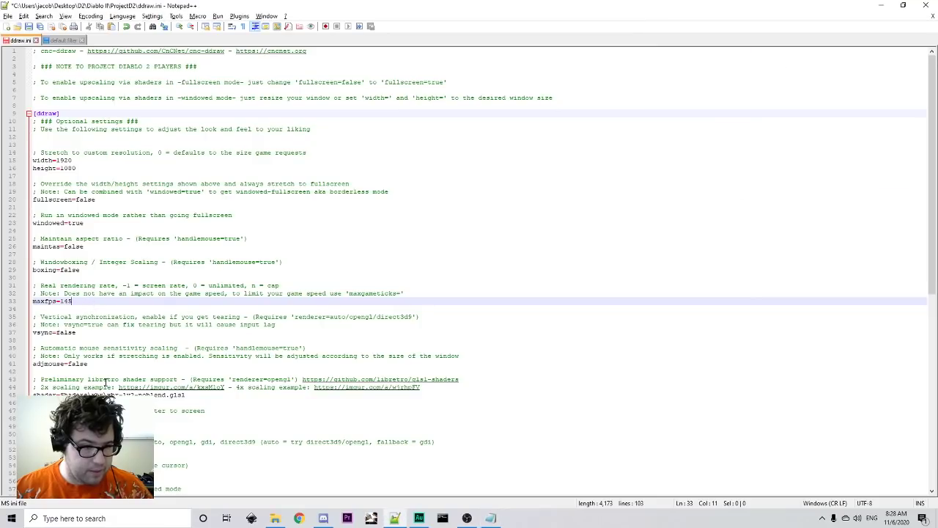
pyautogui.moveTo(187, 394); pyautogui.dragTo(112, 395)
pyautogui.hotkey('ctrl', 'v')
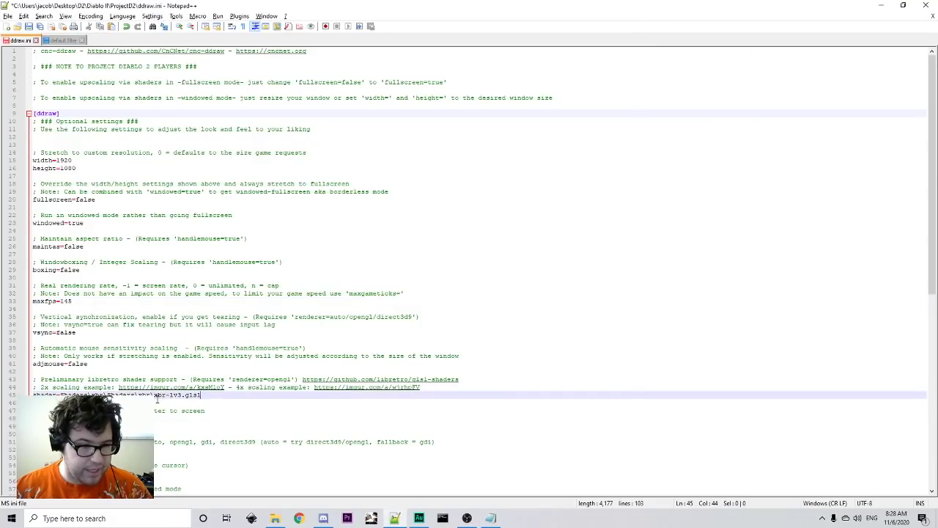
pyautogui.moveTo(192, 394); pyautogui.dragTo(63, 395)
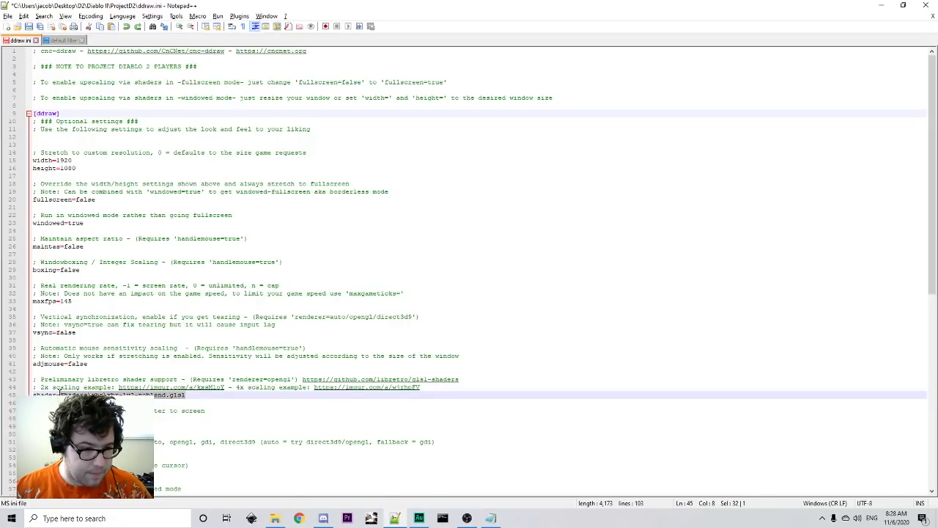
pyautogui.hotkey('ctrl', 'v')
pyautogui.hotkey('alt', 'Tab')
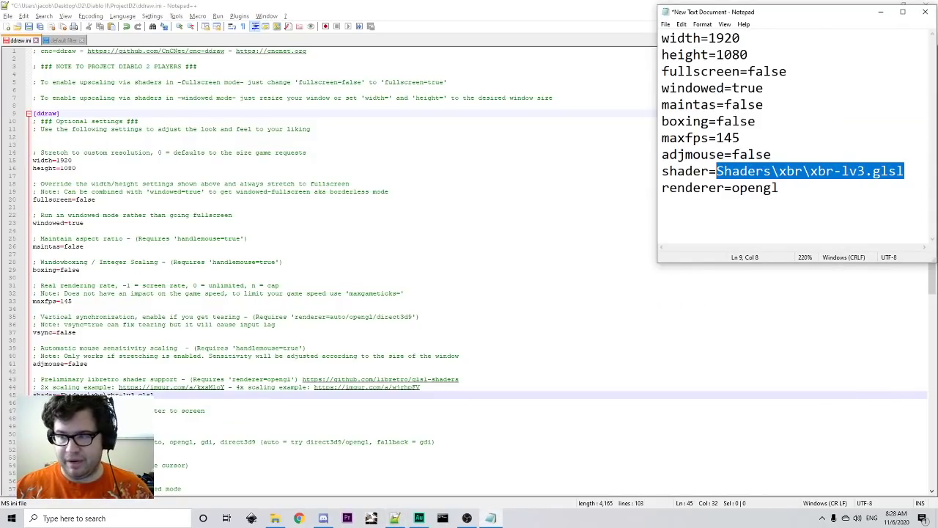
pyautogui.scroll(-2, 116, 367)
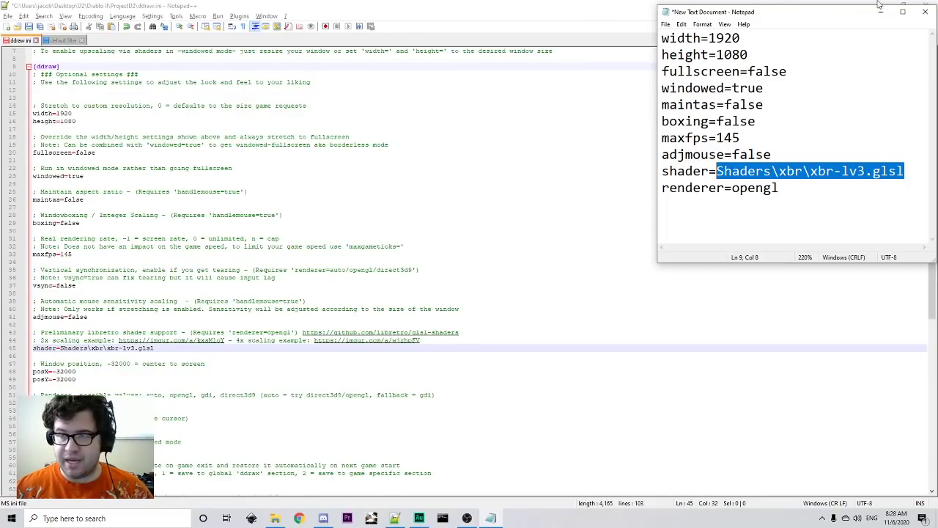
pyautogui.click(925, 12)
# - Save the reference note's contents and save ddraw.ini in Notepad++
pyautogui.click(442, 269)
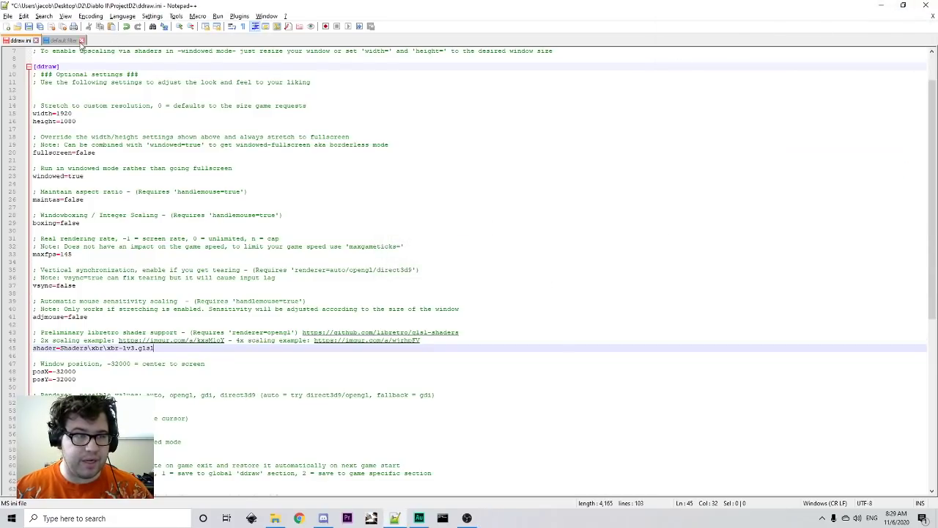
pyautogui.click(8, 16)
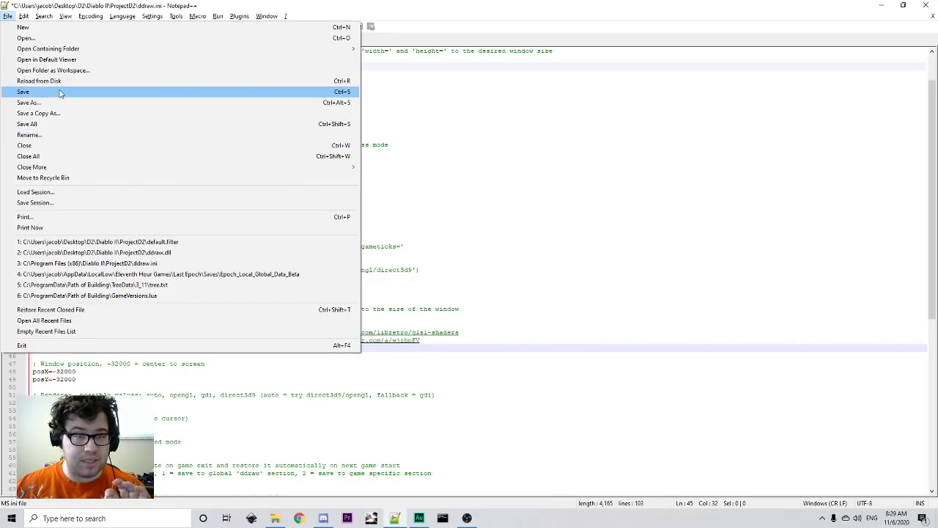
pyautogui.click(59, 92)
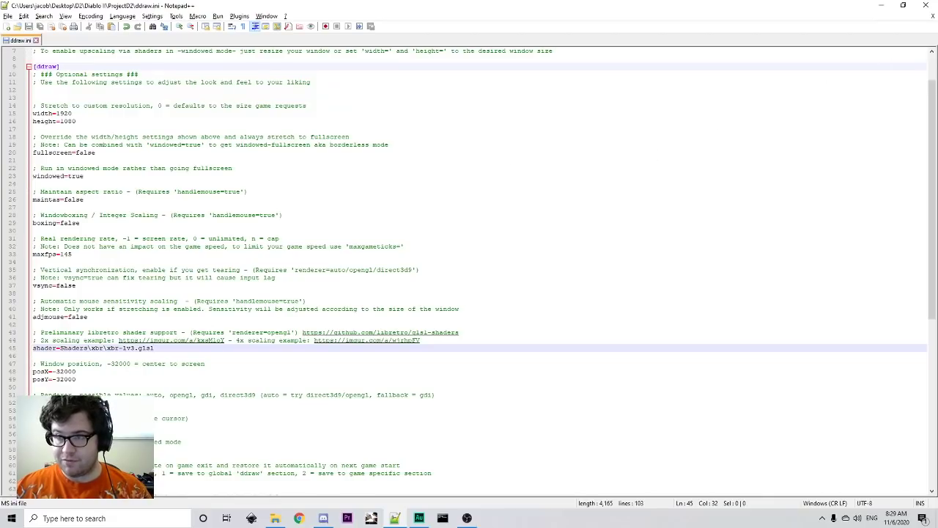
# - Reopen ddraw.ini with Edit with Notepad++ from the ProjectD2 folder to verify the changes
pyautogui.click(926, 5)
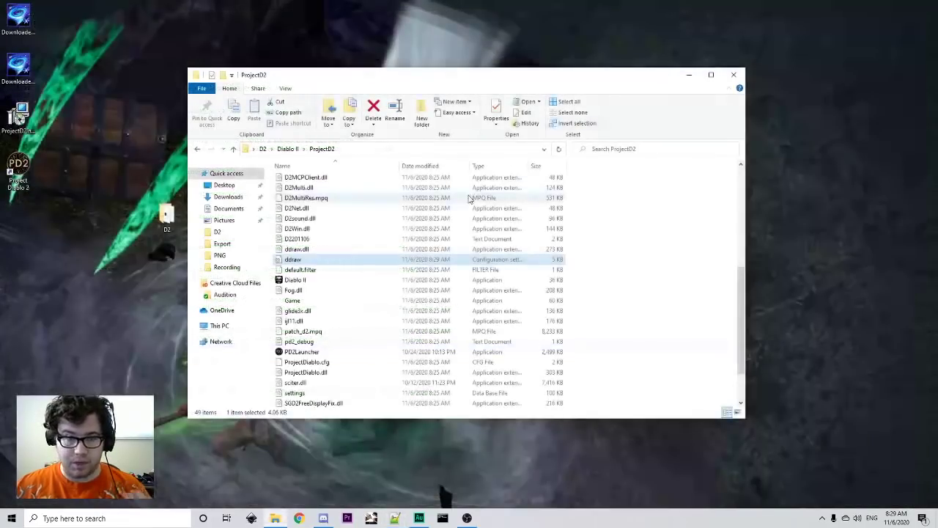
pyautogui.rightClick(325, 260)
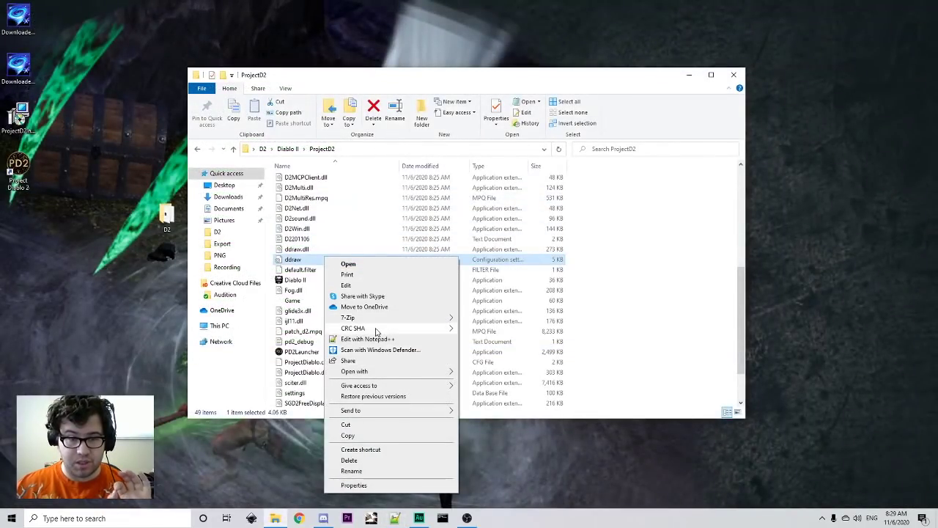
pyautogui.click(394, 329)
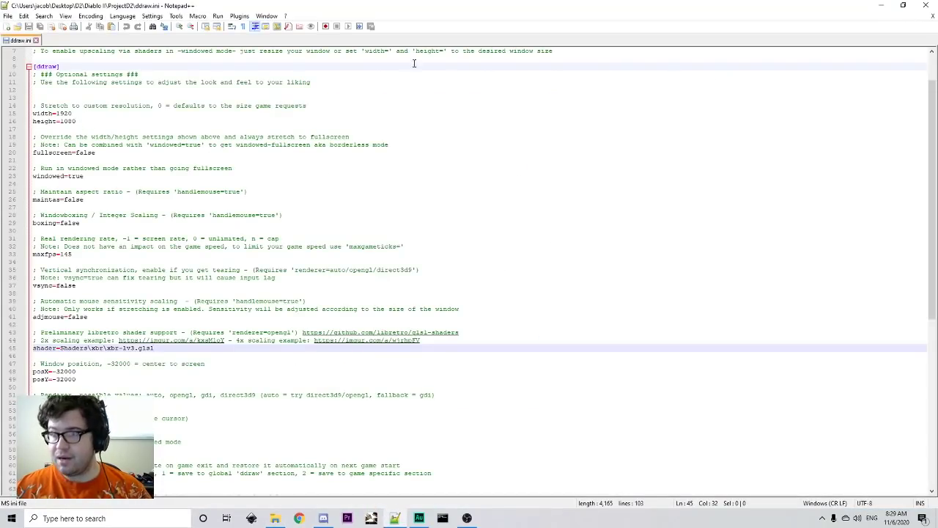
# - Close Notepad++ and the ProjectD2 folder, then walk the character across the camp
pyautogui.click(926, 5)
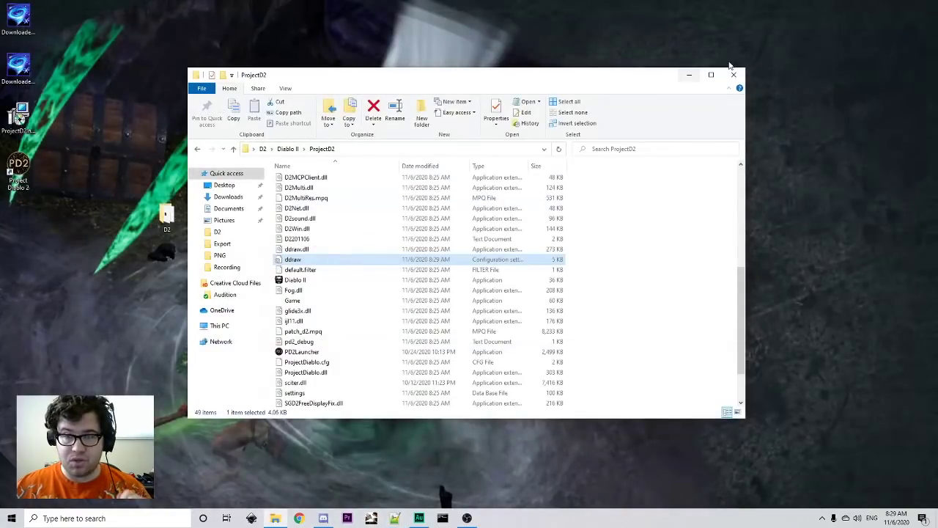
pyautogui.click(733, 74)
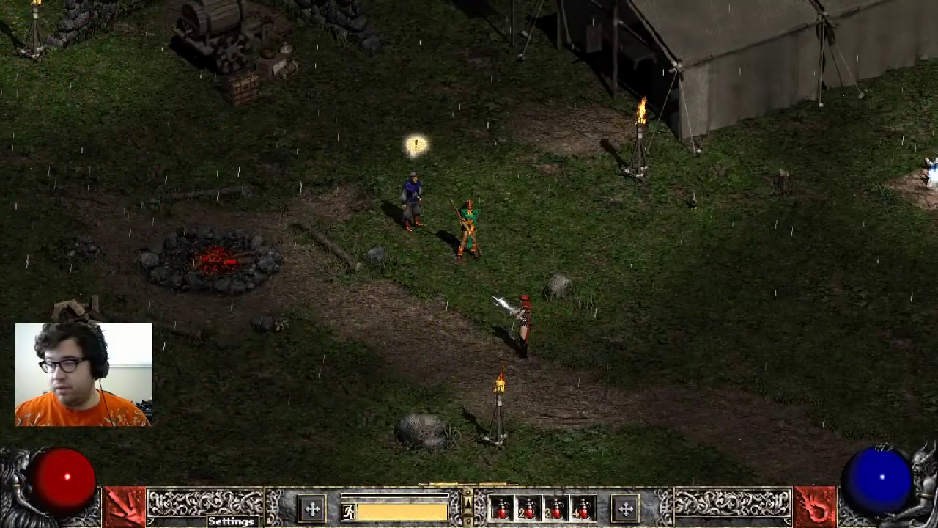
pyautogui.click(659, 314)
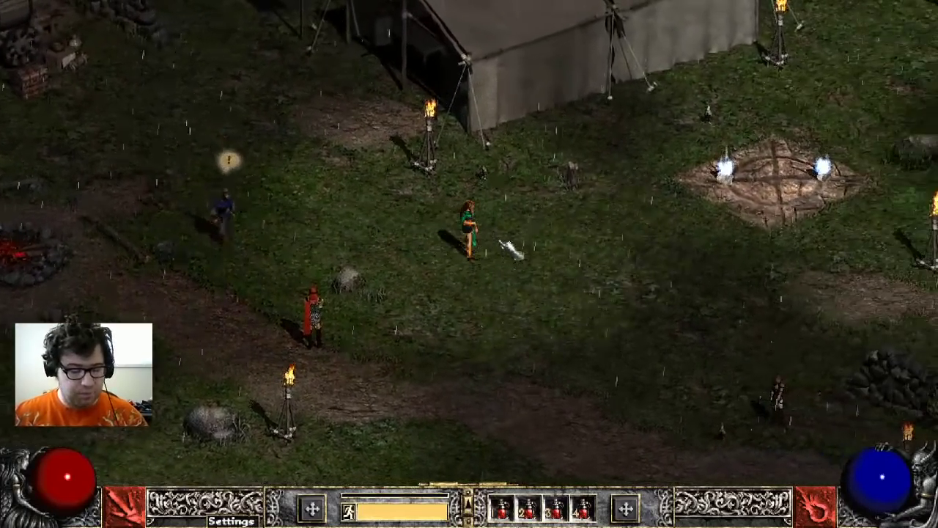
pyautogui.click(540, 308)
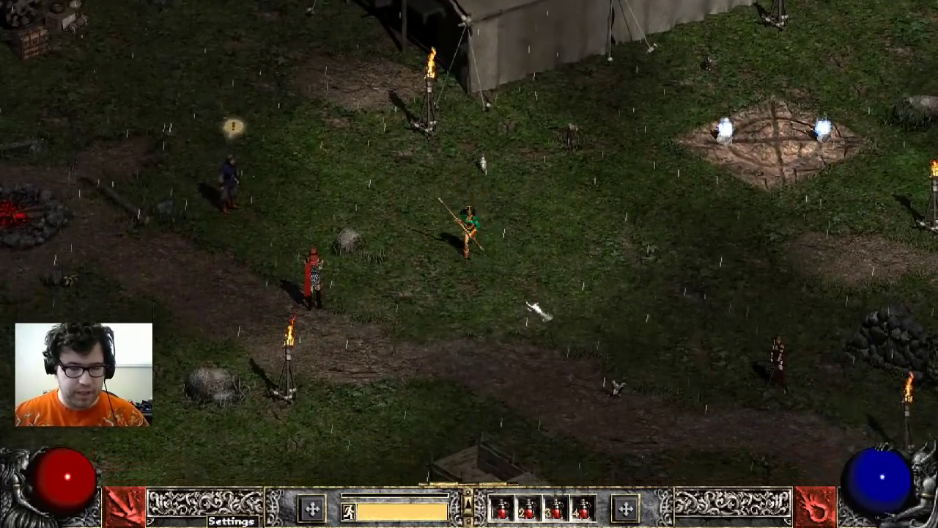
# - Toggle the skill tree, walk back toward the tent, and switch to the pd2filter page
pyautogui.press('t')
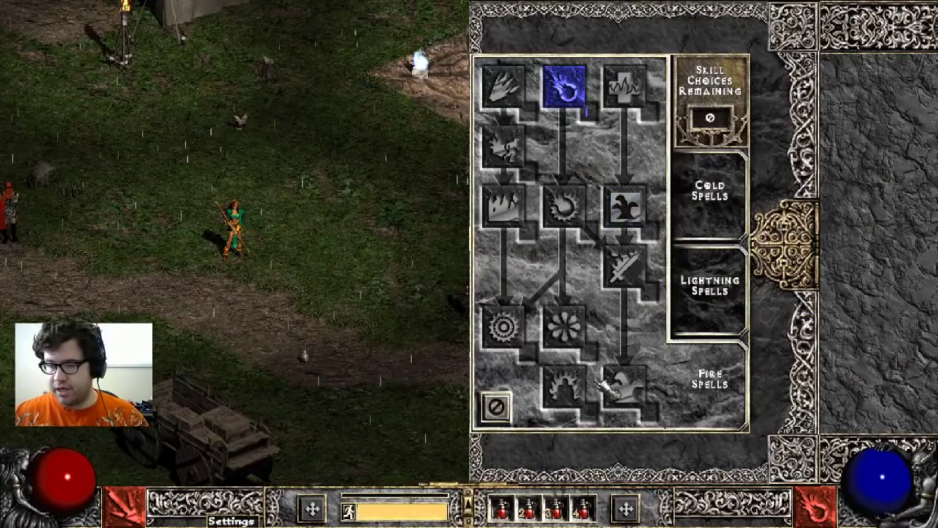
pyautogui.press('t')
pyautogui.click(418, 101)
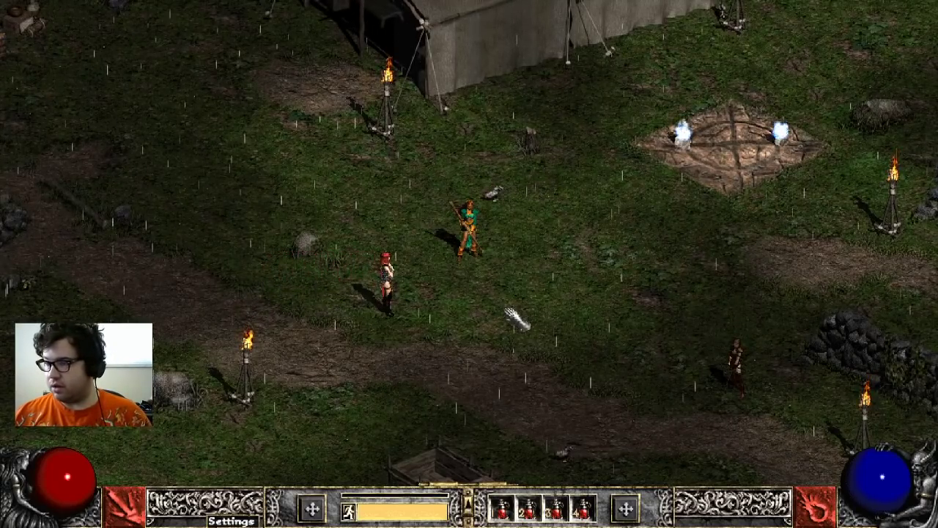
pyautogui.hotkey('alt', 'Tab')
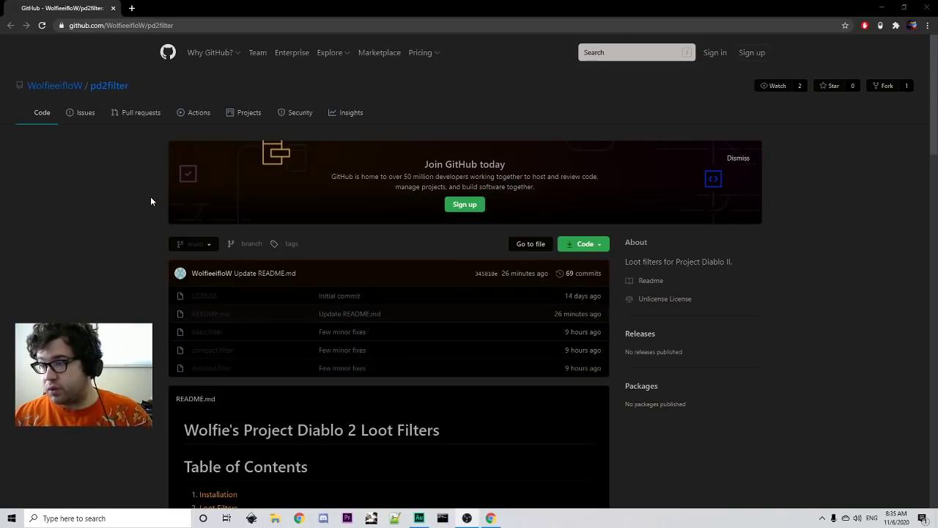
# - Scroll the GitHub page and open the Compact filter's raw code in a new tab
pyautogui.scroll(-1, 180, 242)
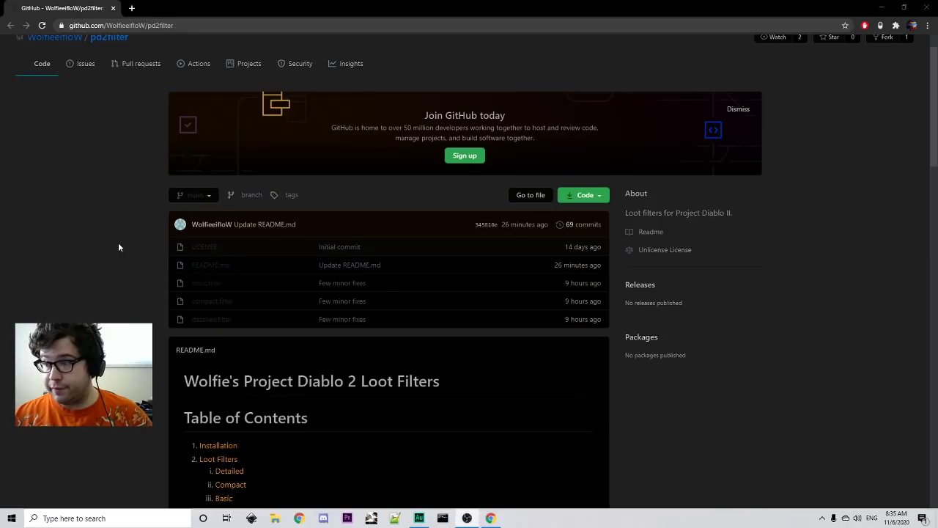
pyautogui.scroll(-3, 119, 244)
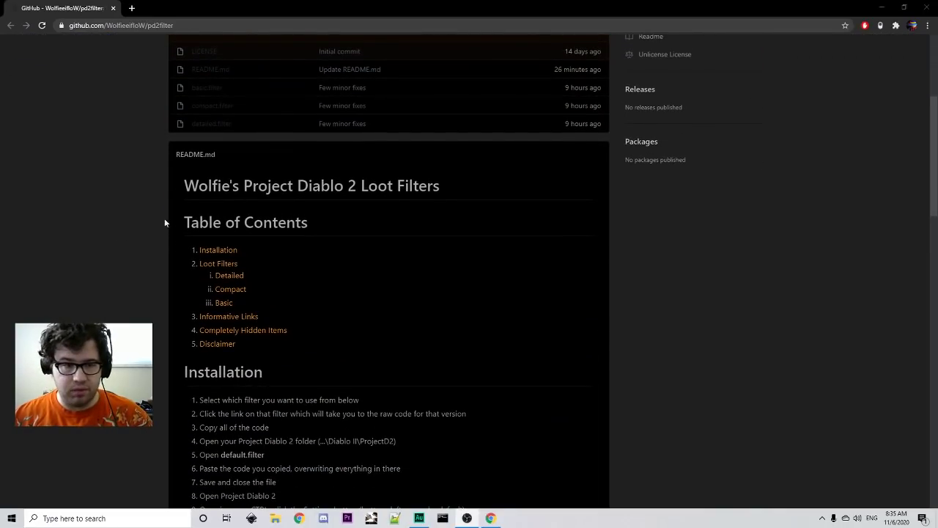
pyautogui.scroll(-2, 165, 222)
pyautogui.scroll(-1, 434, 228)
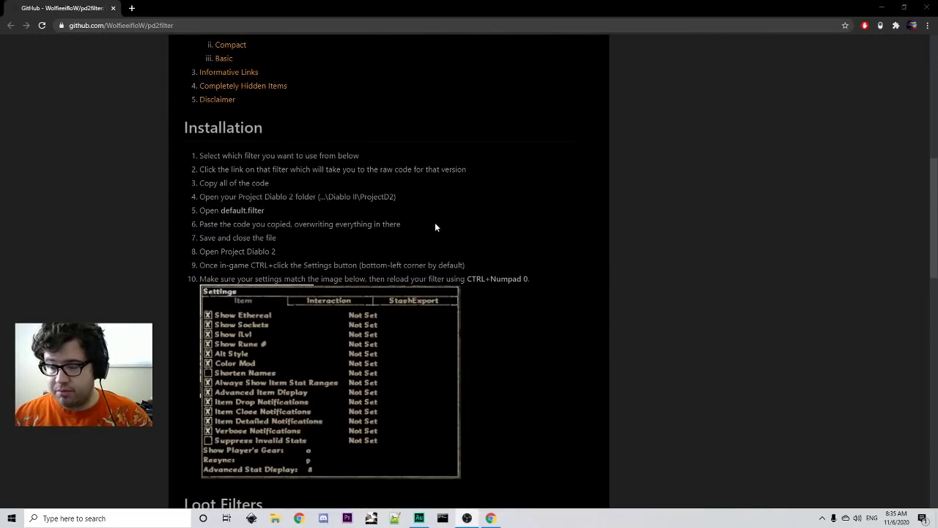
pyautogui.scroll(-5, 341, 239)
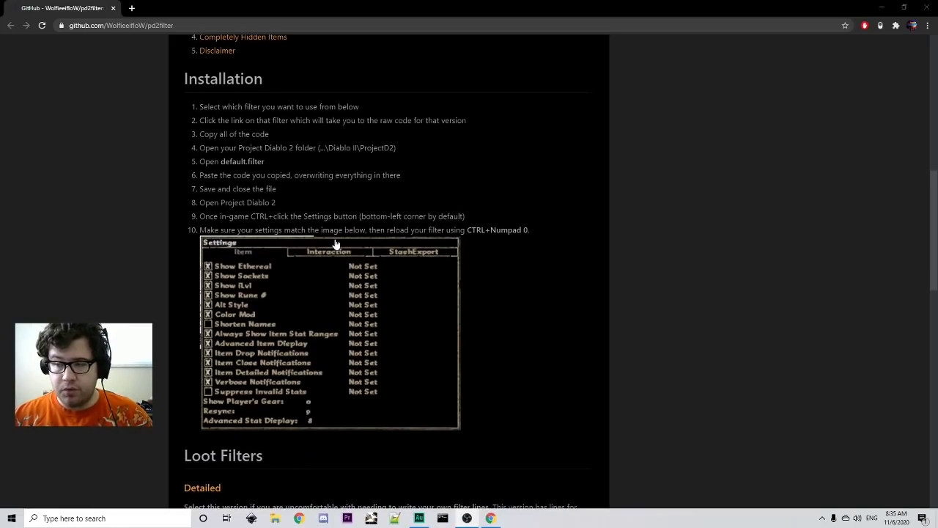
pyautogui.scroll(-2, 149, 261)
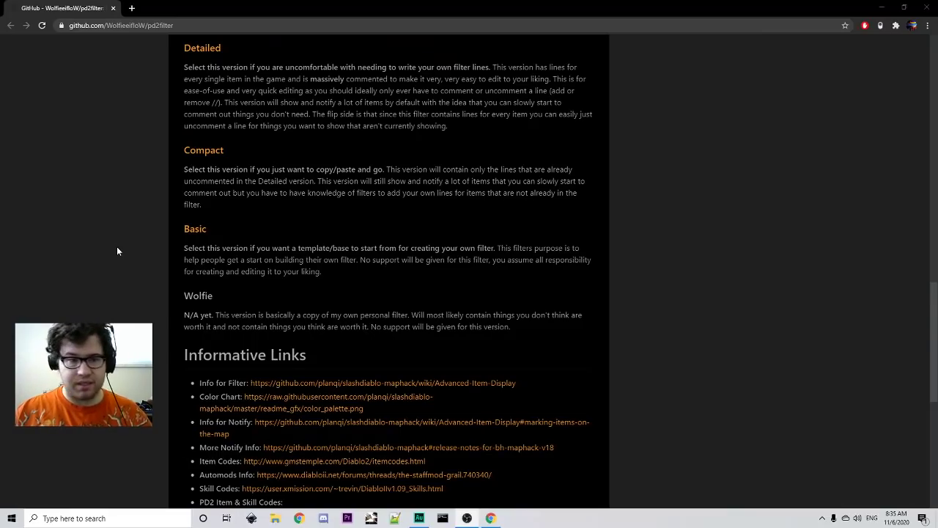
pyautogui.scroll(1, 128, 167)
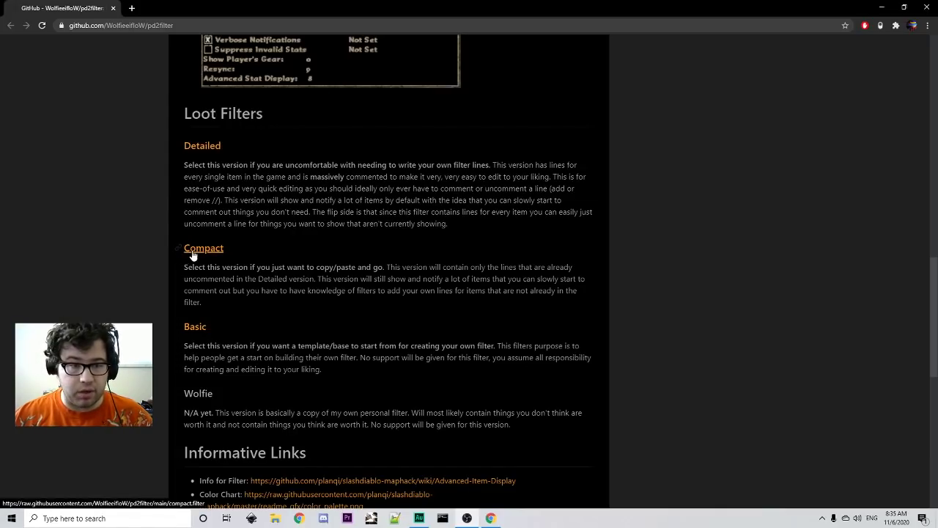
pyautogui.middleClick(193, 253)
pyautogui.hotkey('ctrl', 'Tab')
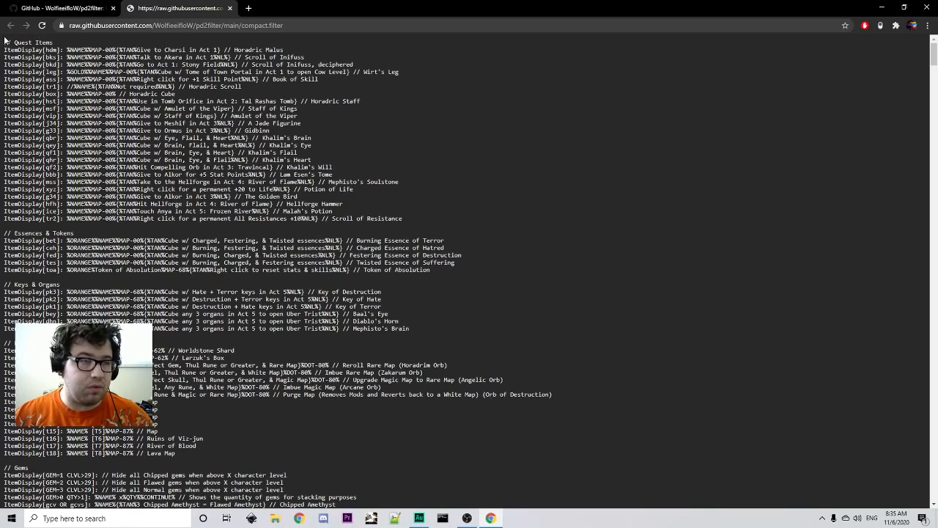
# - Copy the entire compact filter text, close the raw tab and minimize Chrome
pyautogui.moveTo(5, 40); pyautogui.dragTo(733, 525)
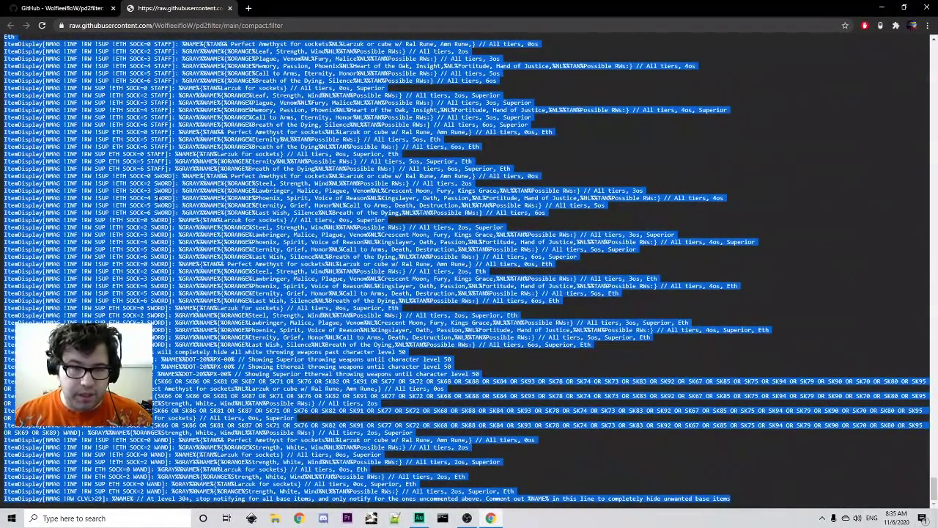
pyautogui.rightClick(158, 196)
pyautogui.click(211, 205)
pyautogui.click(231, 8)
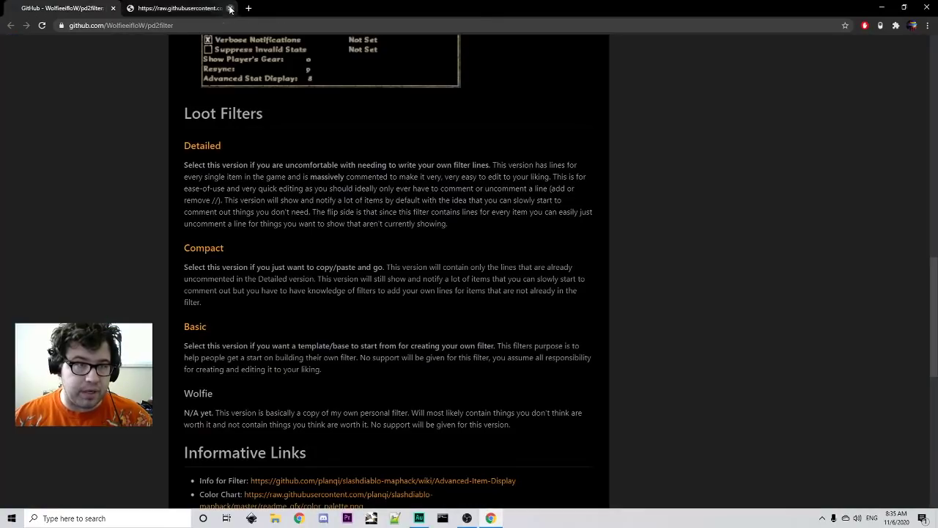
pyautogui.click(879, 8)
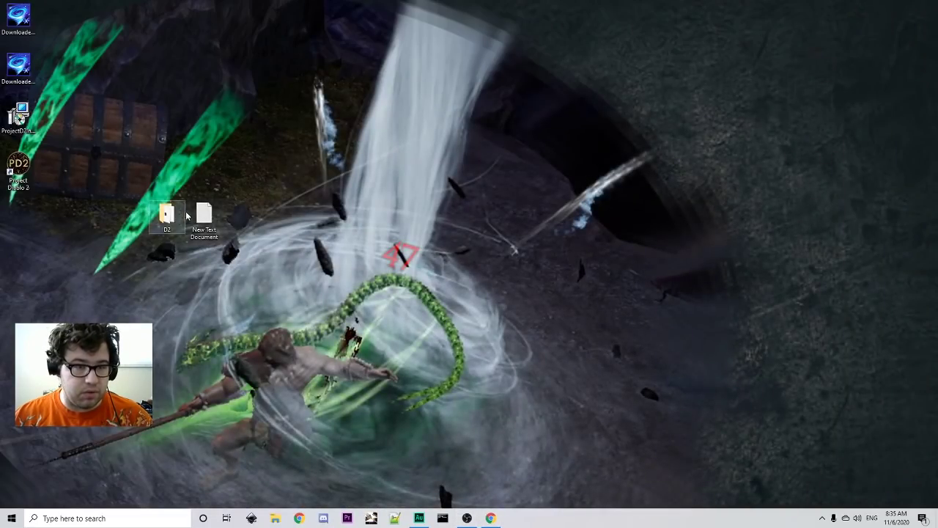
# - Browse D2 > Diablo II > ProjectD2 and open default.filter with Edit with Notepad++
pyautogui.doubleClick(166, 214)
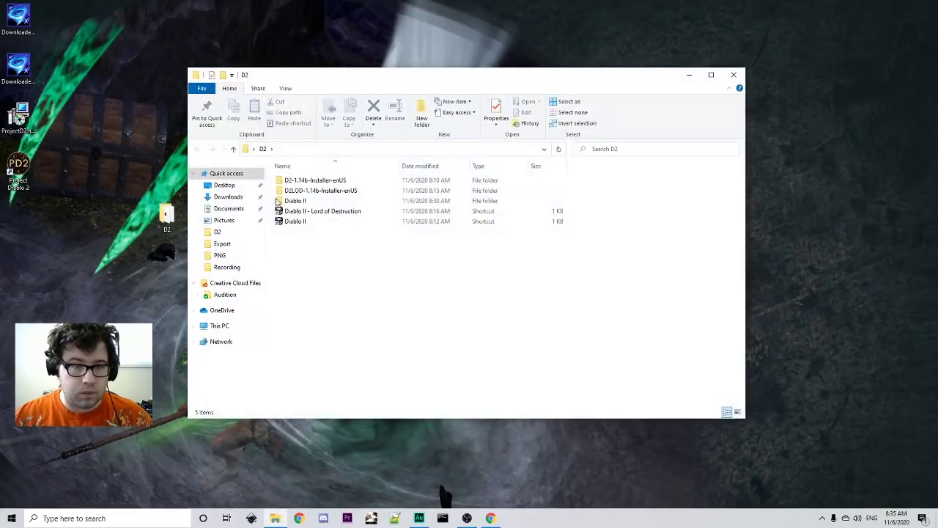
pyautogui.doubleClick(297, 201)
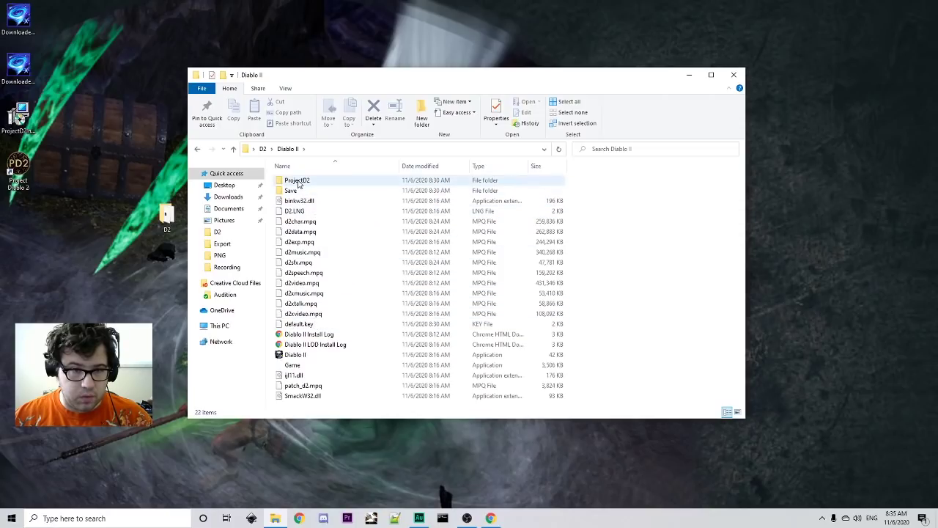
pyautogui.doubleClick(294, 180)
pyautogui.scroll(-9, 329, 222)
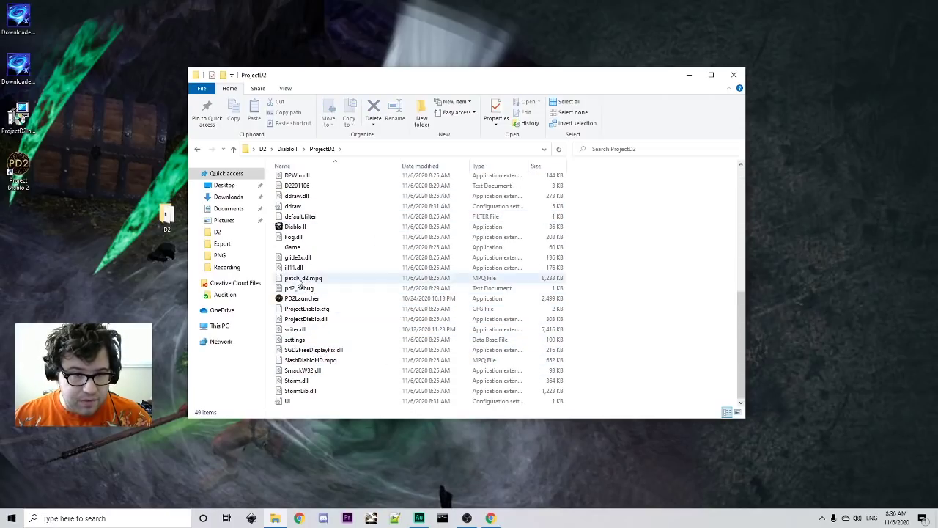
pyautogui.click(310, 216)
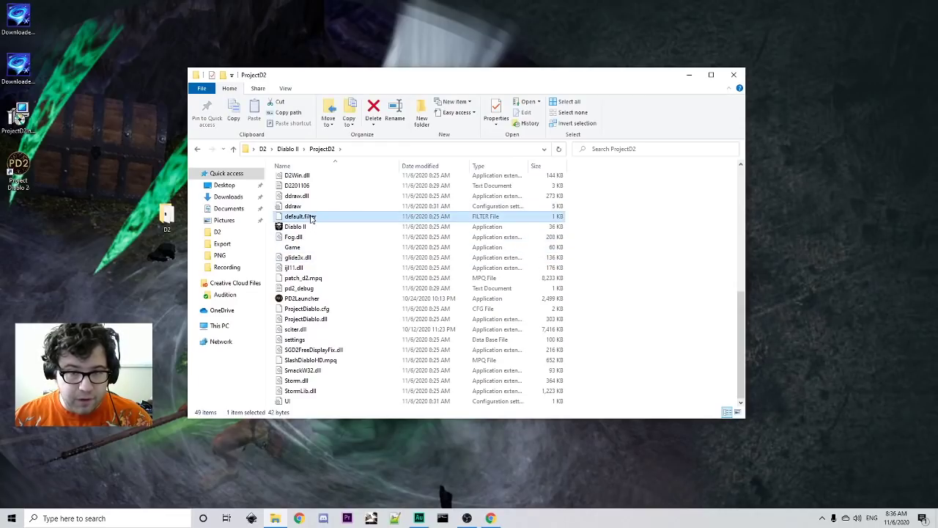
pyautogui.rightClick(310, 217)
pyautogui.click(354, 277)
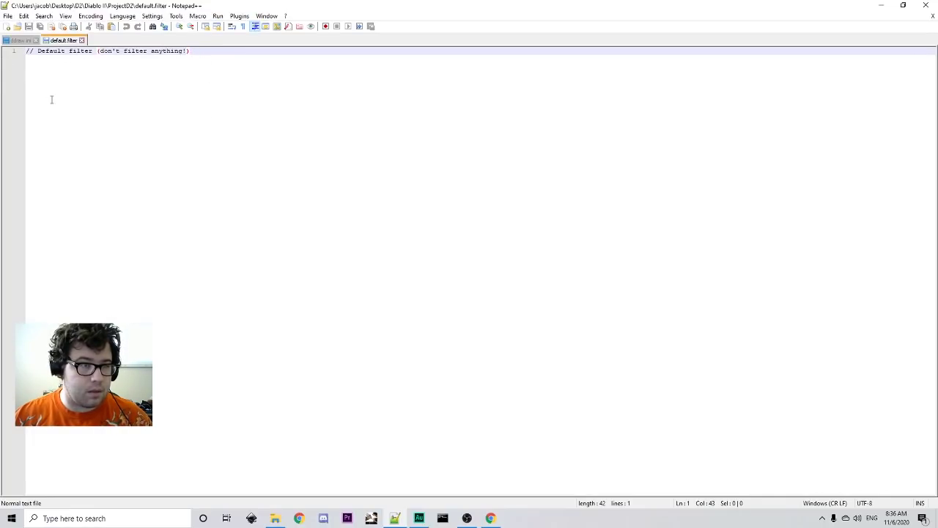
# - Replace default.filter's line with the pasted 1,269-line compact filter, save, and close Notepad++
pyautogui.press('BackSpace')
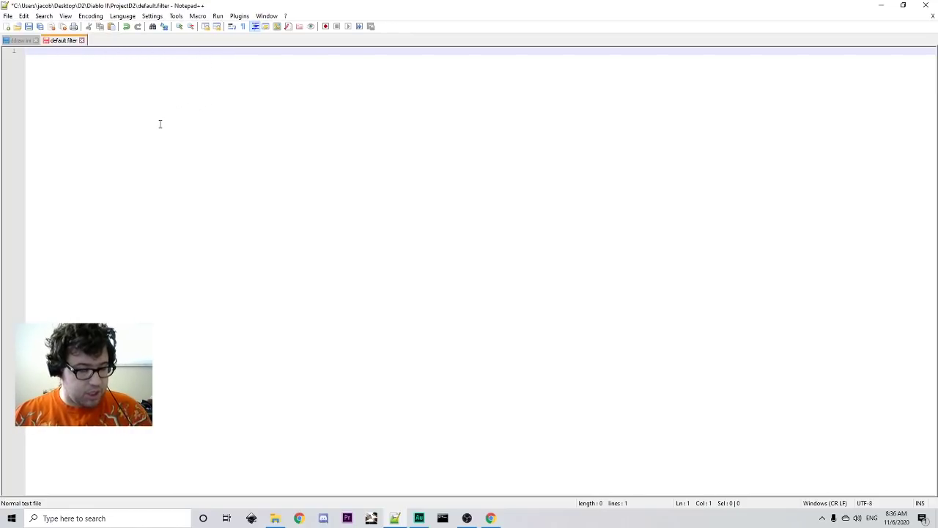
pyautogui.hotkey('ctrl', 'v')
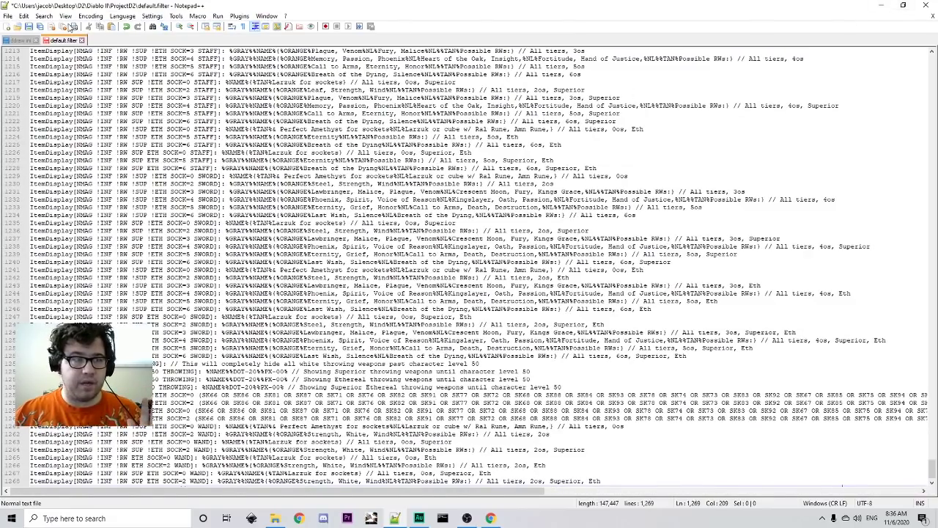
pyautogui.click(7, 16)
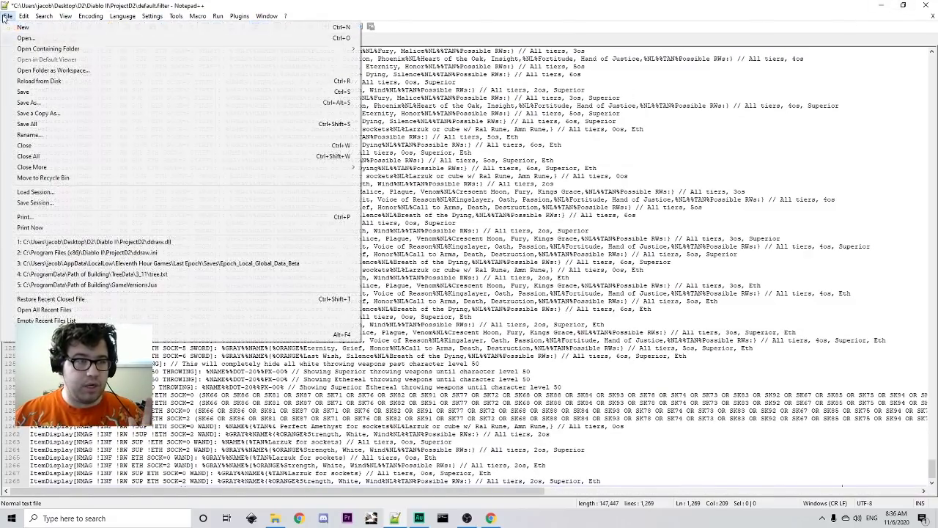
pyautogui.click(23, 94)
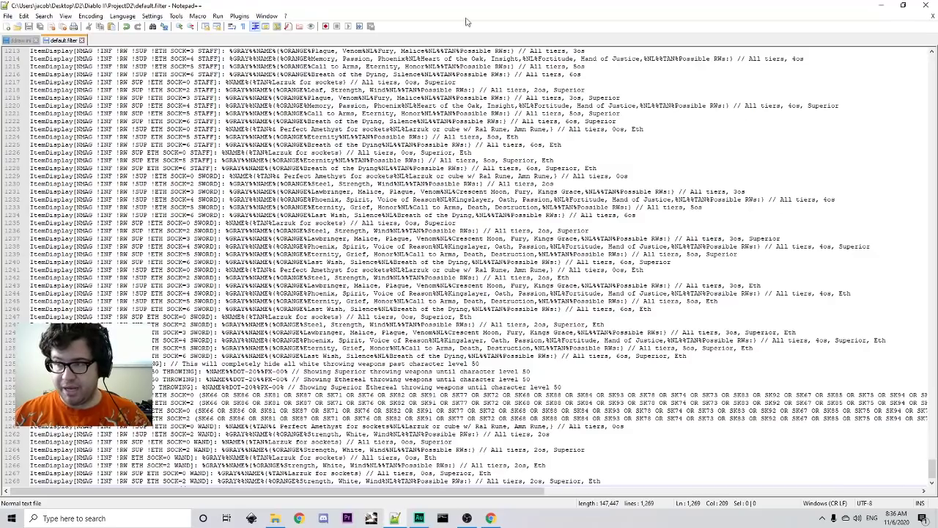
pyautogui.click(920, 5)
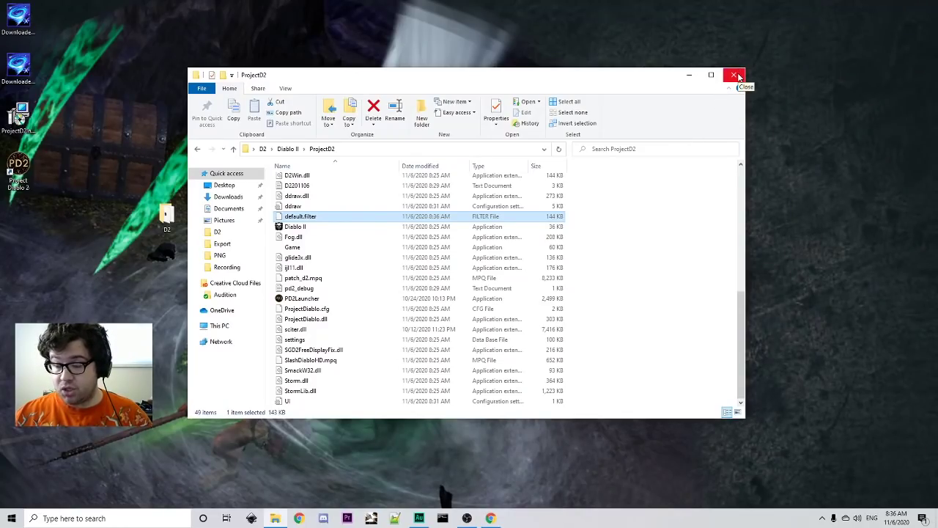
# - Turn on Item Close, Item Detailed and Verbose Notifications in the in-game item settings panel
pyautogui.click(738, 77)
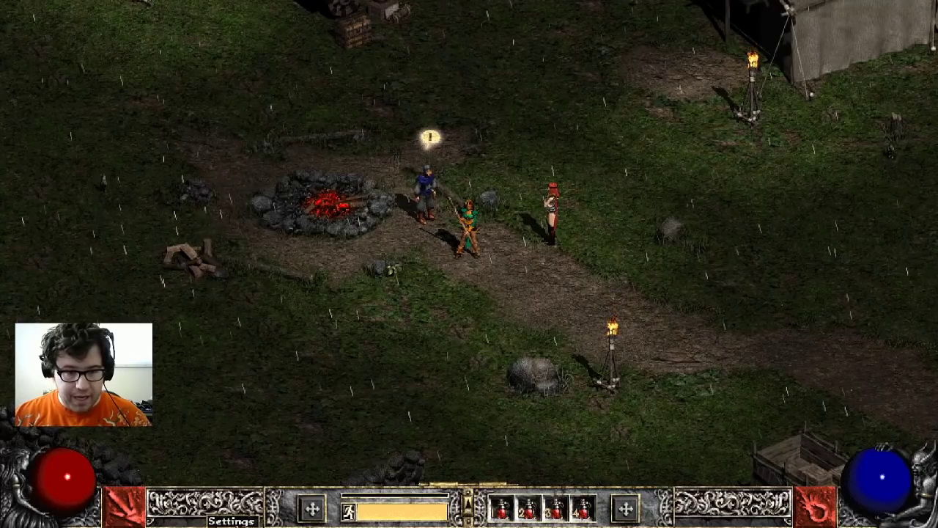
pyautogui.click(231, 519)
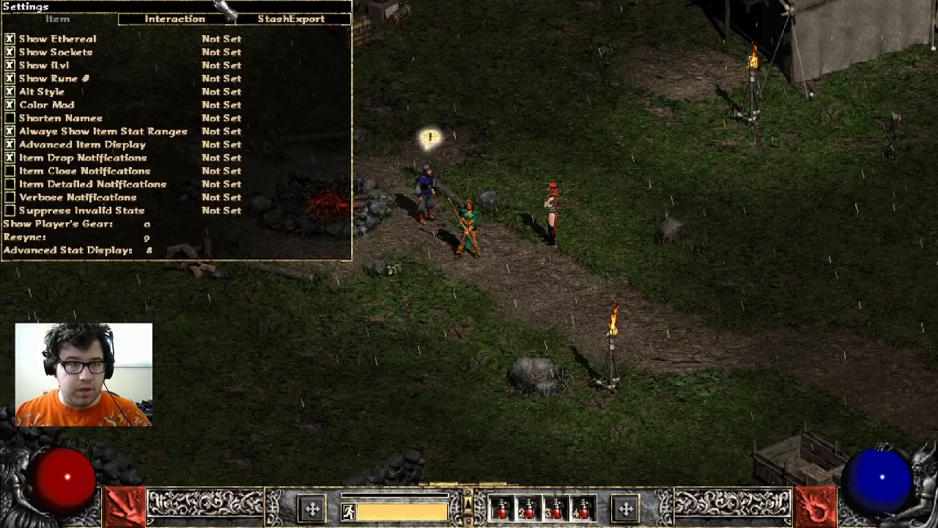
pyautogui.moveTo(189, 14); pyautogui.dragTo(517, 52)
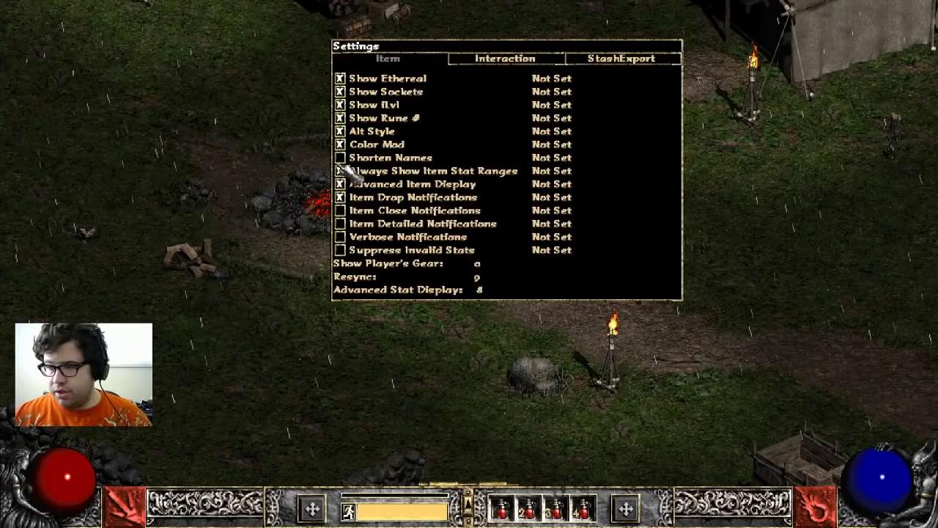
pyautogui.click(340, 210)
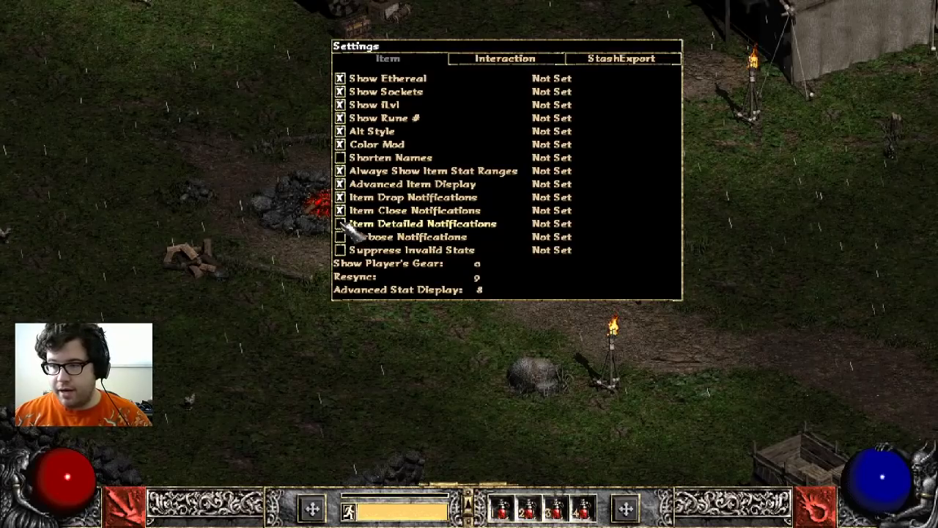
pyautogui.click(340, 223)
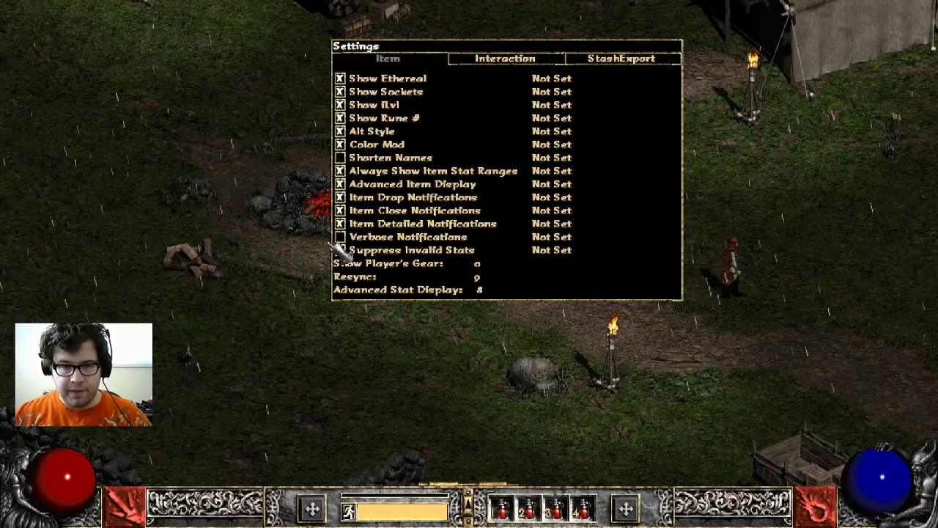
pyautogui.click(340, 237)
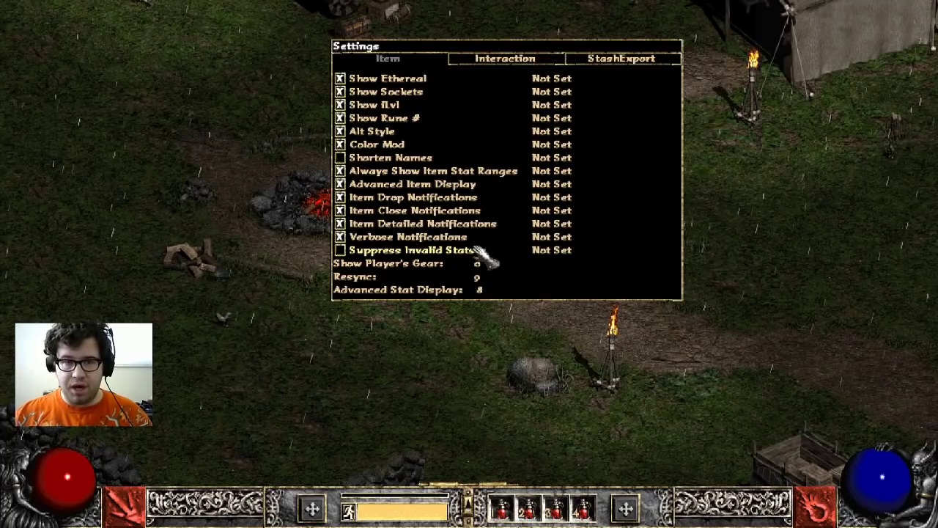
pyautogui.rightClick(483, 257)
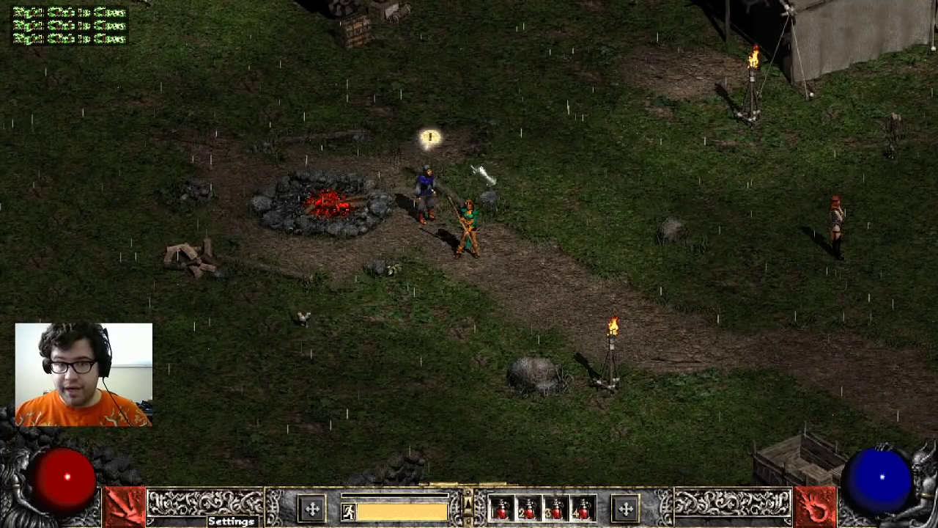
# - Walk the Amazon through camp past Kashya, checking the inventory and automap
pyautogui.moveTo(545, 137); pyautogui.dragTo(614, 251)
pyautogui.press('i')
pyautogui.press('i')
pyautogui.click(344, 297)
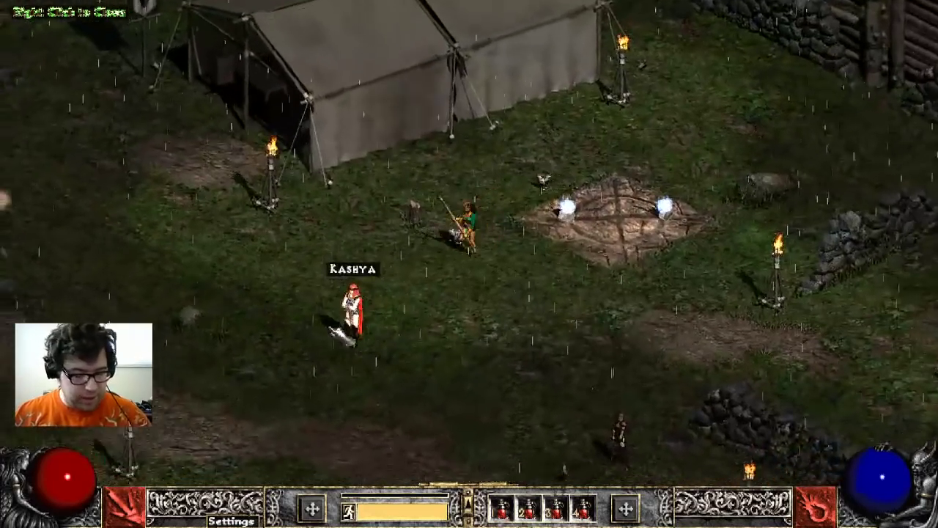
pyautogui.press('Tab')
pyautogui.moveTo(539, 274); pyautogui.dragTo(459, 243)
pyautogui.press('Tab')
pyautogui.press('i')
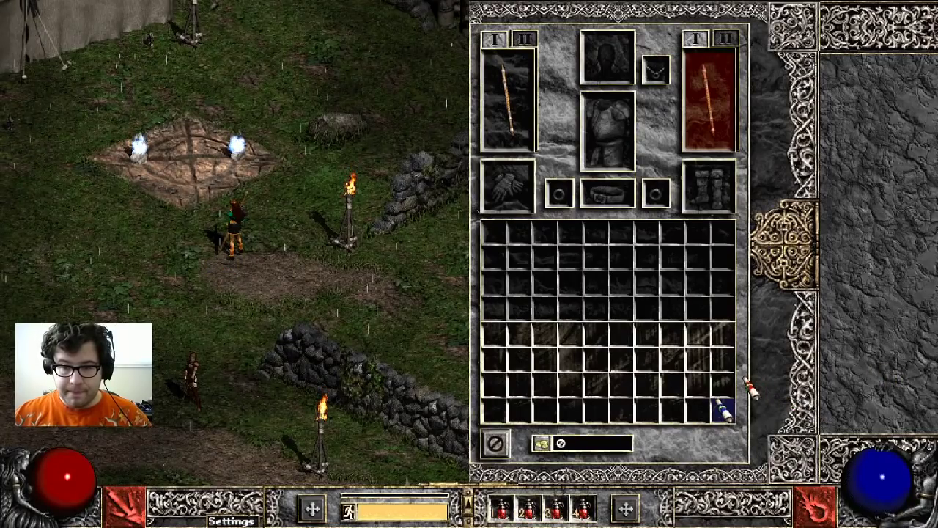
# - Drop the Identify scroll from the inventory and walk to just below the waypoint
pyautogui.click(722, 410)
pyautogui.press('i')
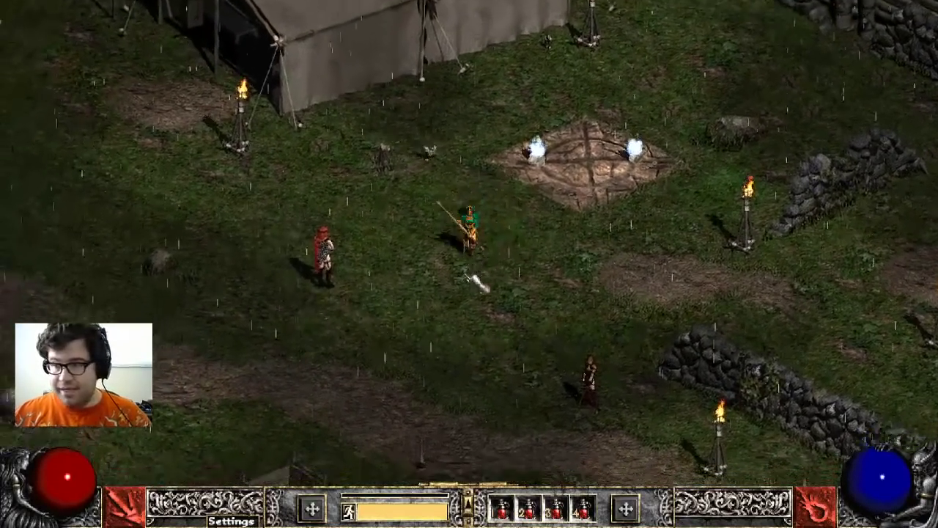
pyautogui.click(476, 282)
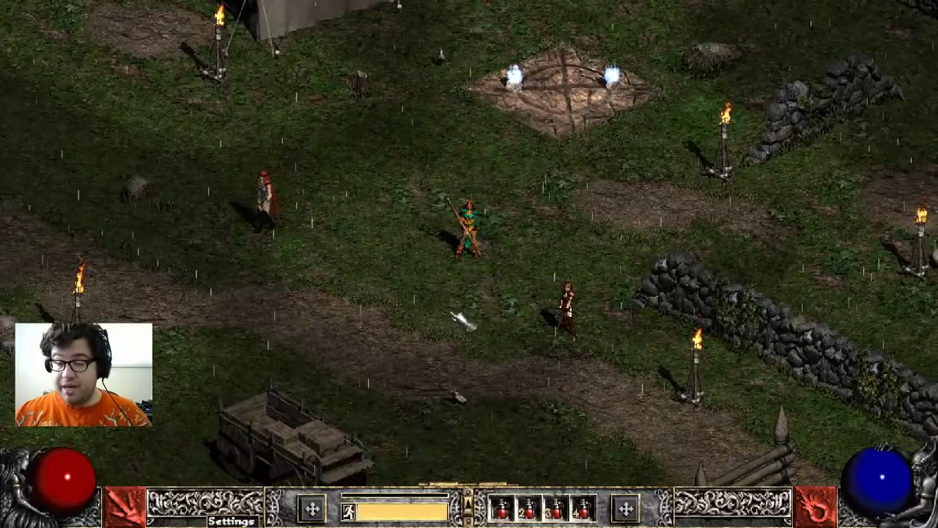